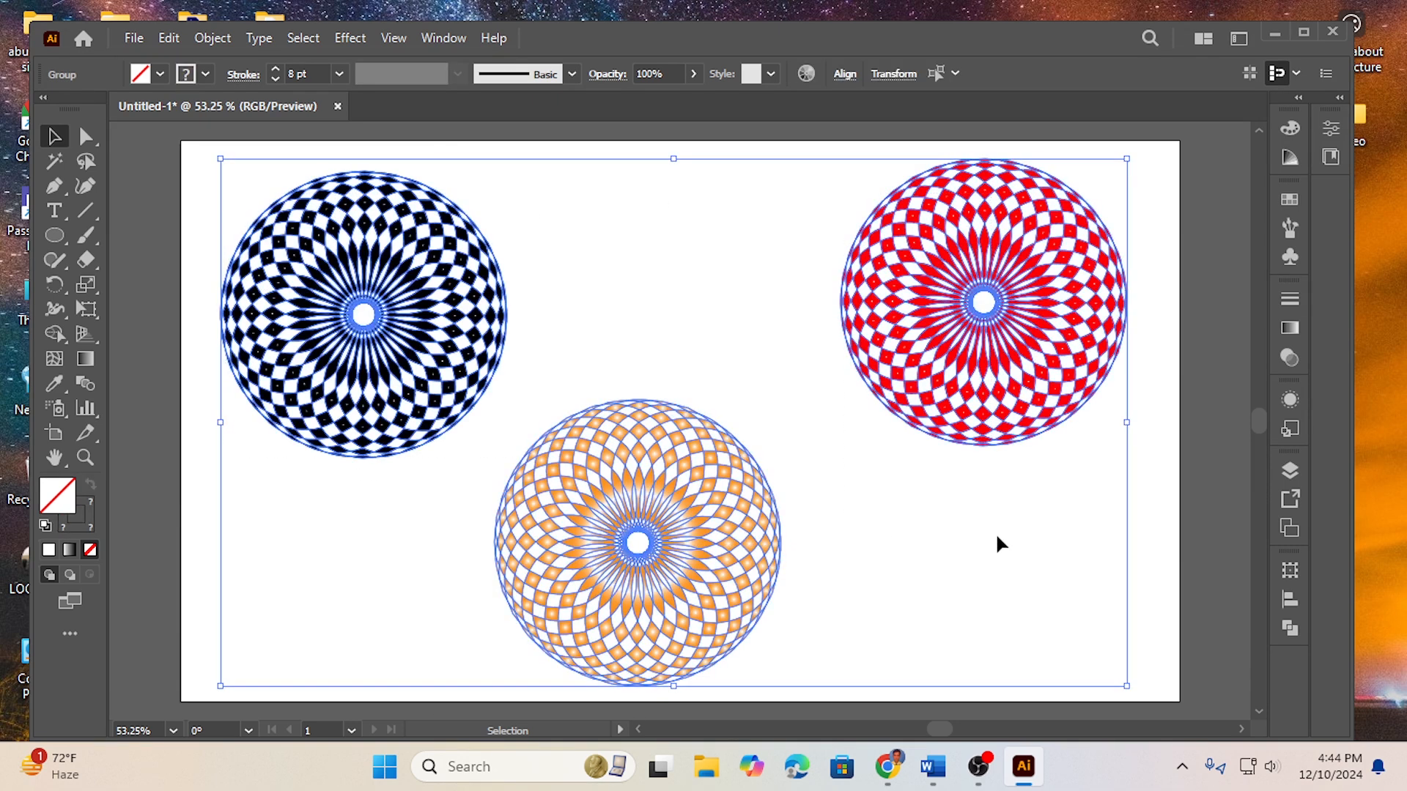
Delete the three circular ornaments and close the Untitled-1 document without saving the changes.
{"action": "key", "text": "Delete"}
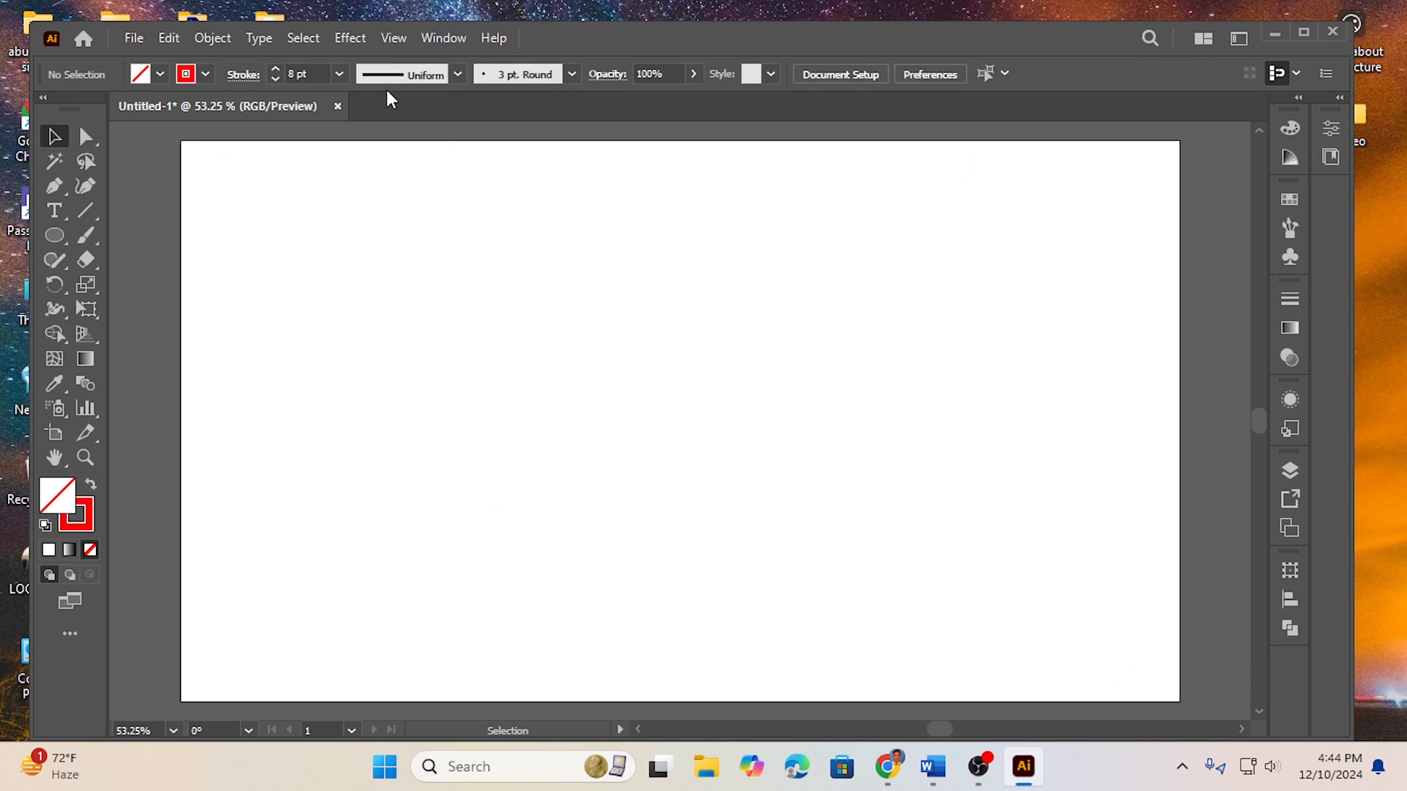
{"action": "left_click", "coordinate": [336, 104]}
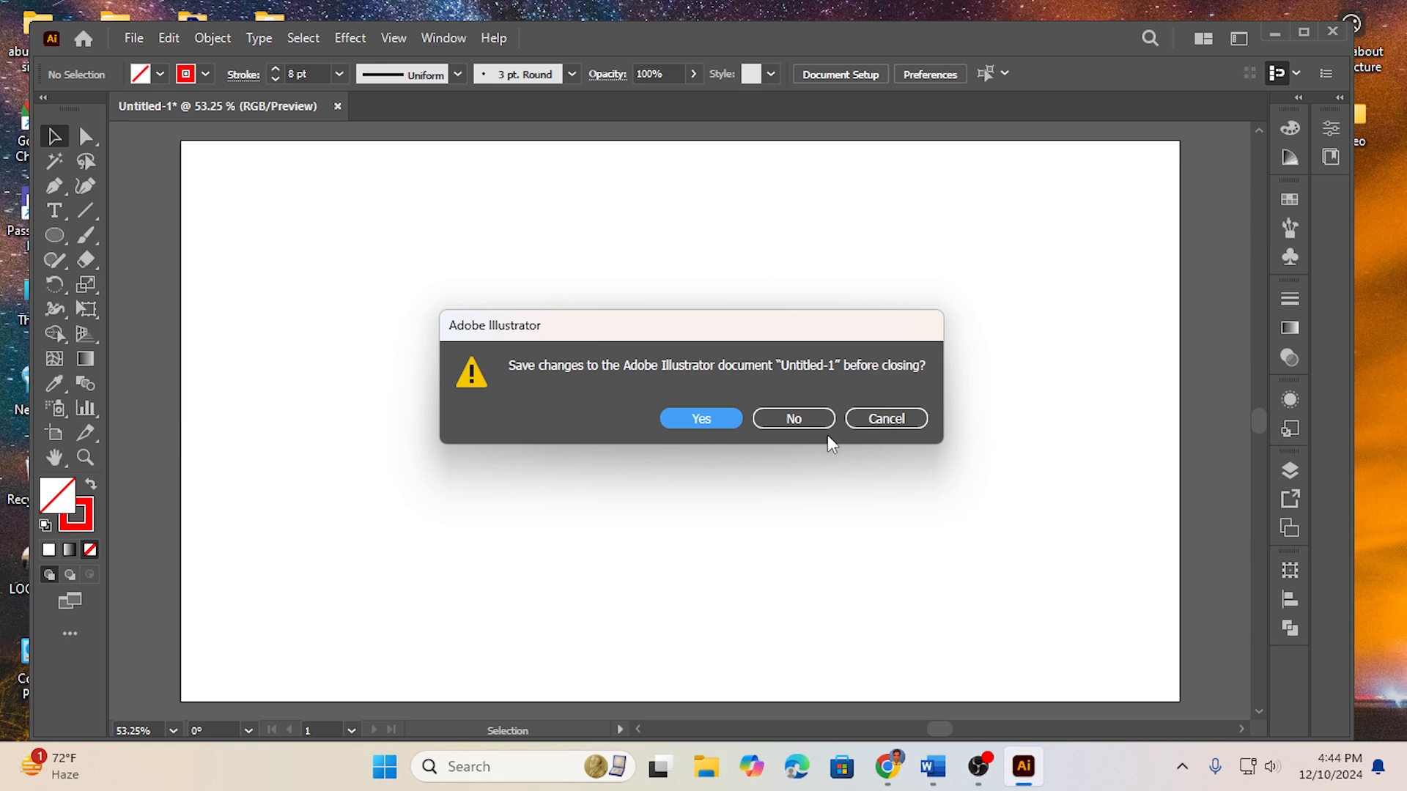
{"action": "left_click", "coordinate": [791, 417]}
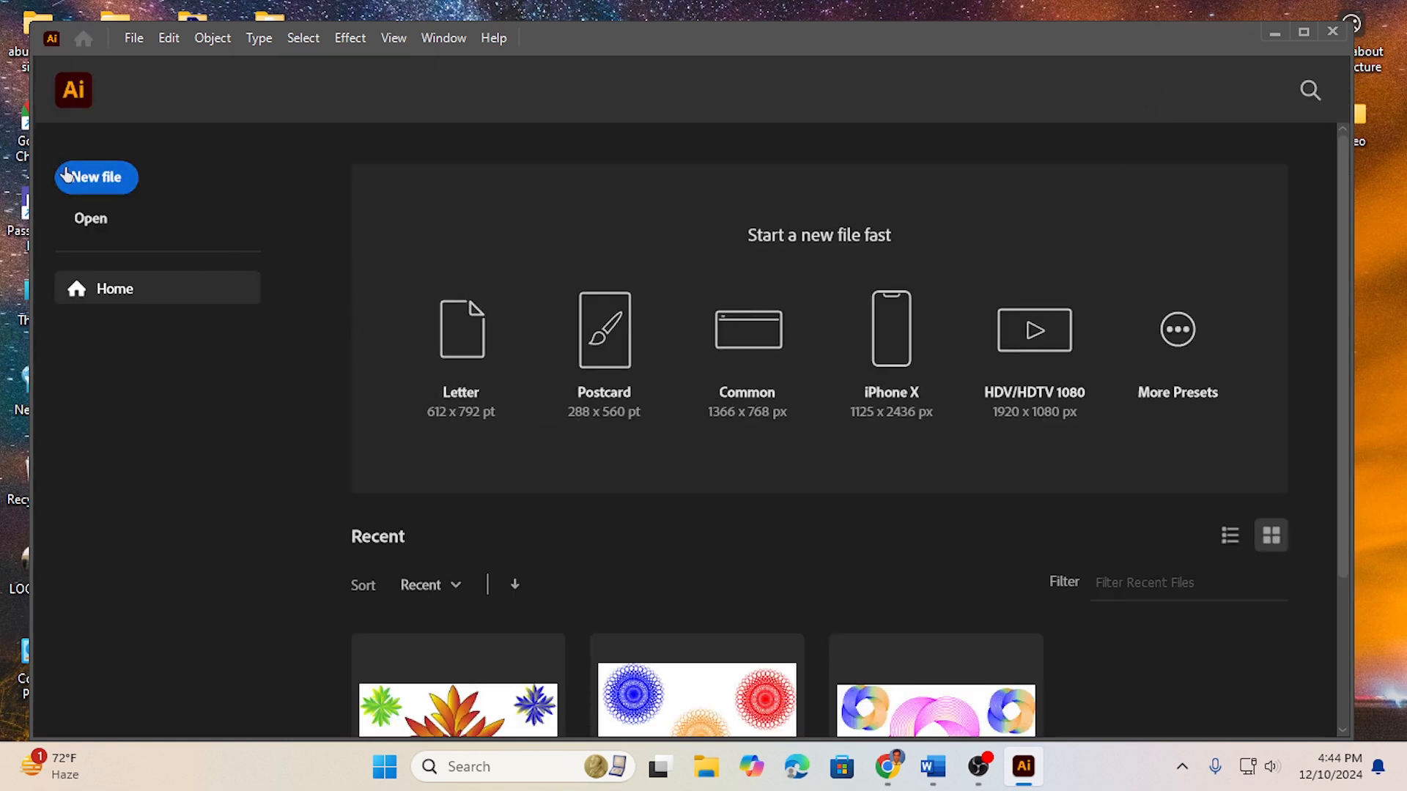
Create a new document from the recent custom preset of 1280 x 720 px.
{"action": "left_click", "coordinate": [96, 181]}
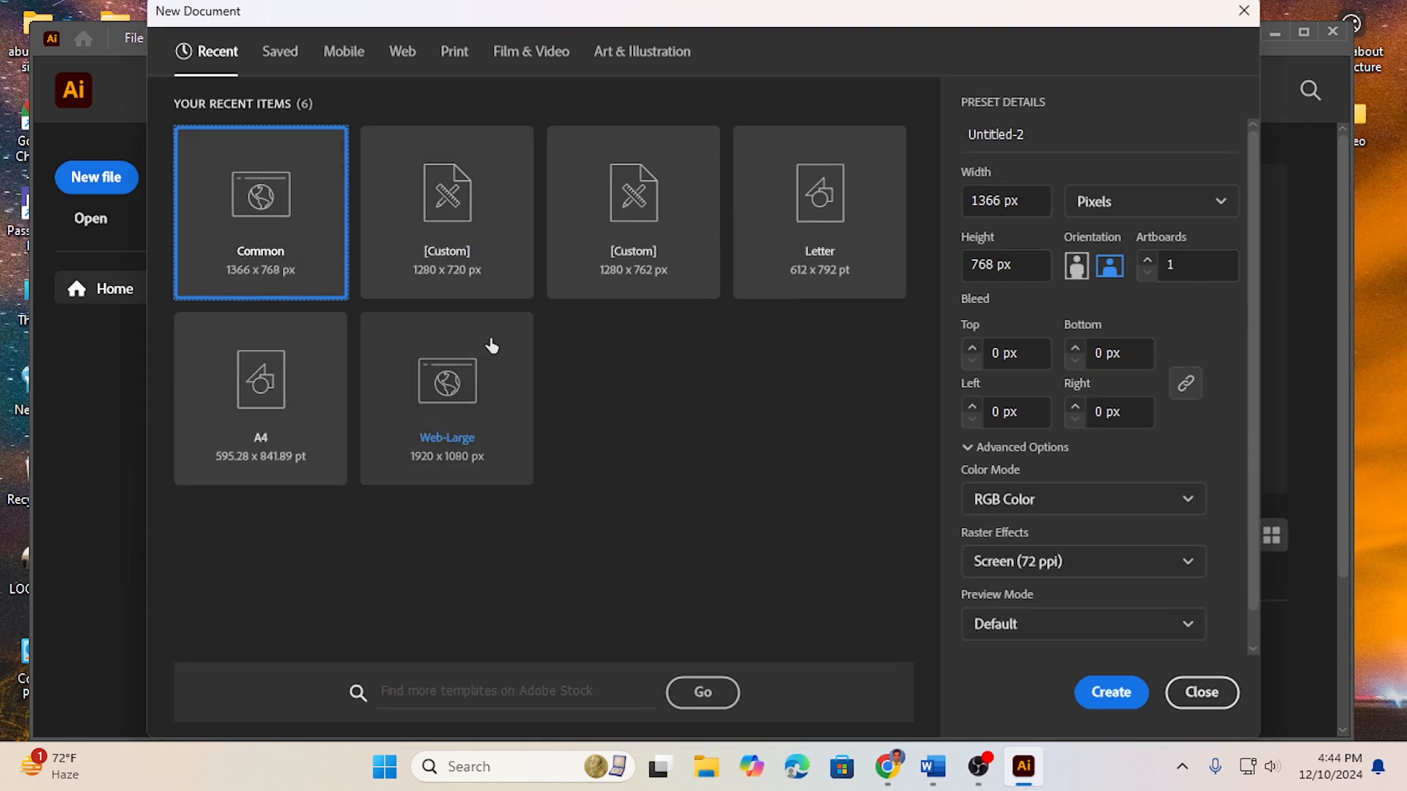
{"action": "left_click", "coordinate": [469, 243]}
{"action": "left_click", "coordinate": [1111, 692]}
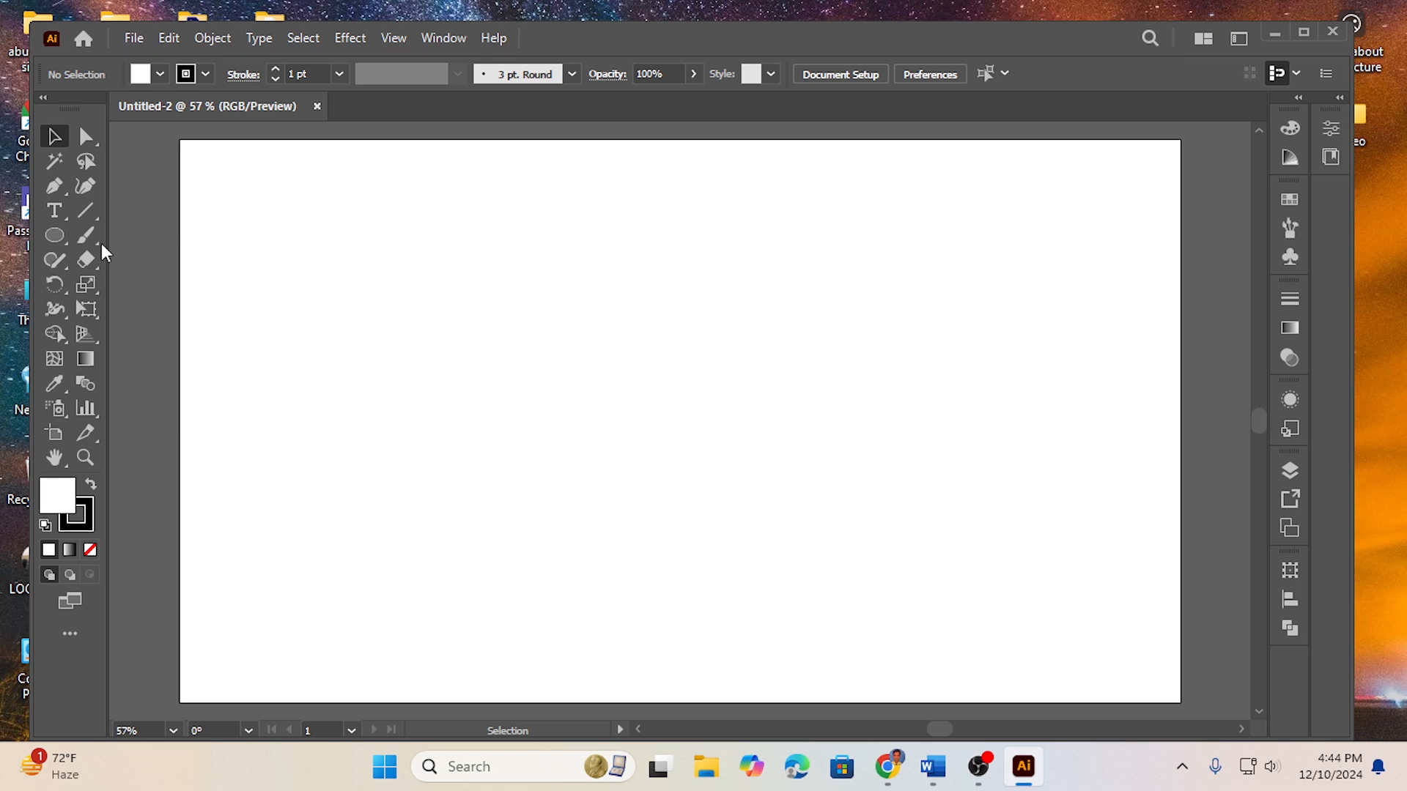
Draw a small circle with the Ellipse tool in the upper-left part of the artboard and deselect it.
{"action": "left_click", "coordinate": [56, 234]}
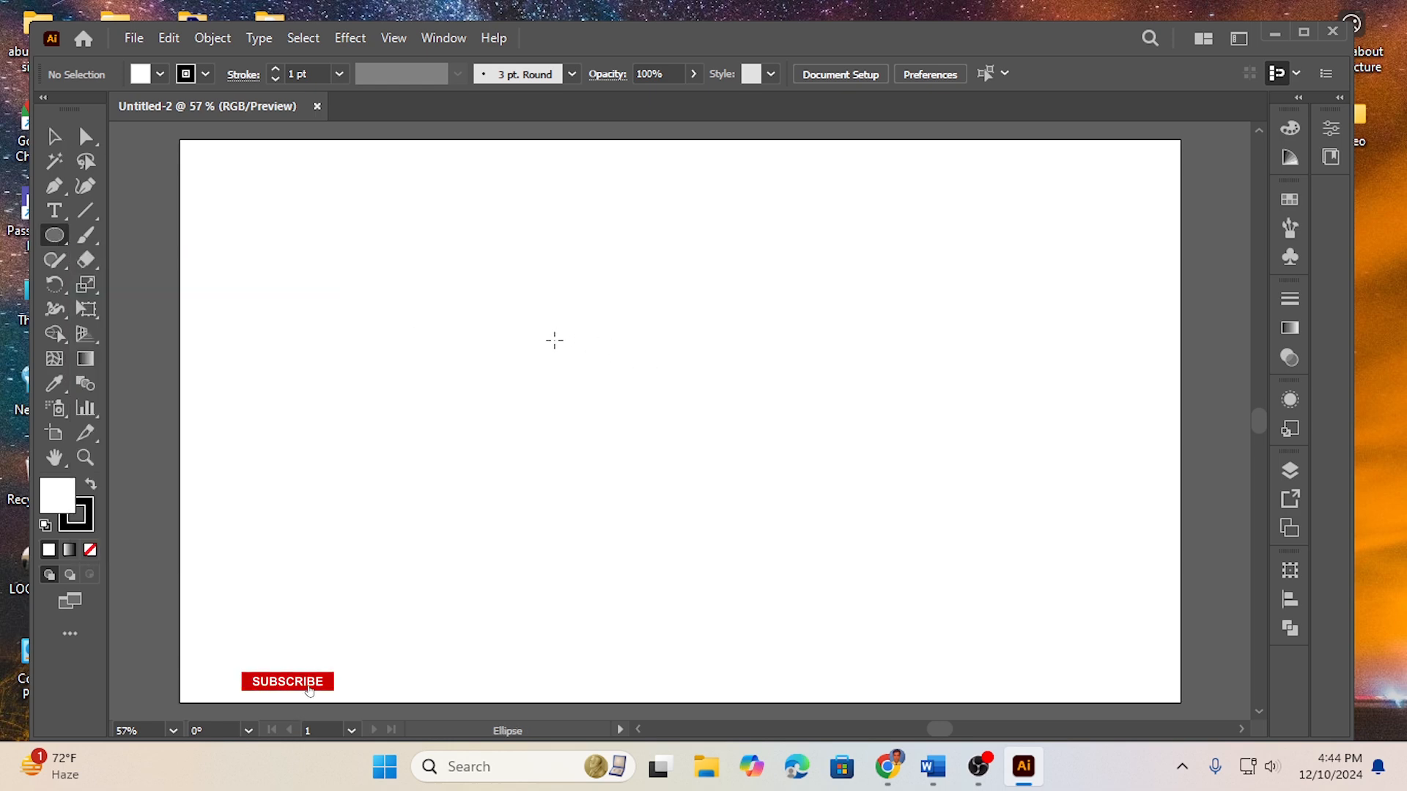
{"action": "left_click_drag", "start_coordinate": [528, 308], "coordinate": [600, 372]}
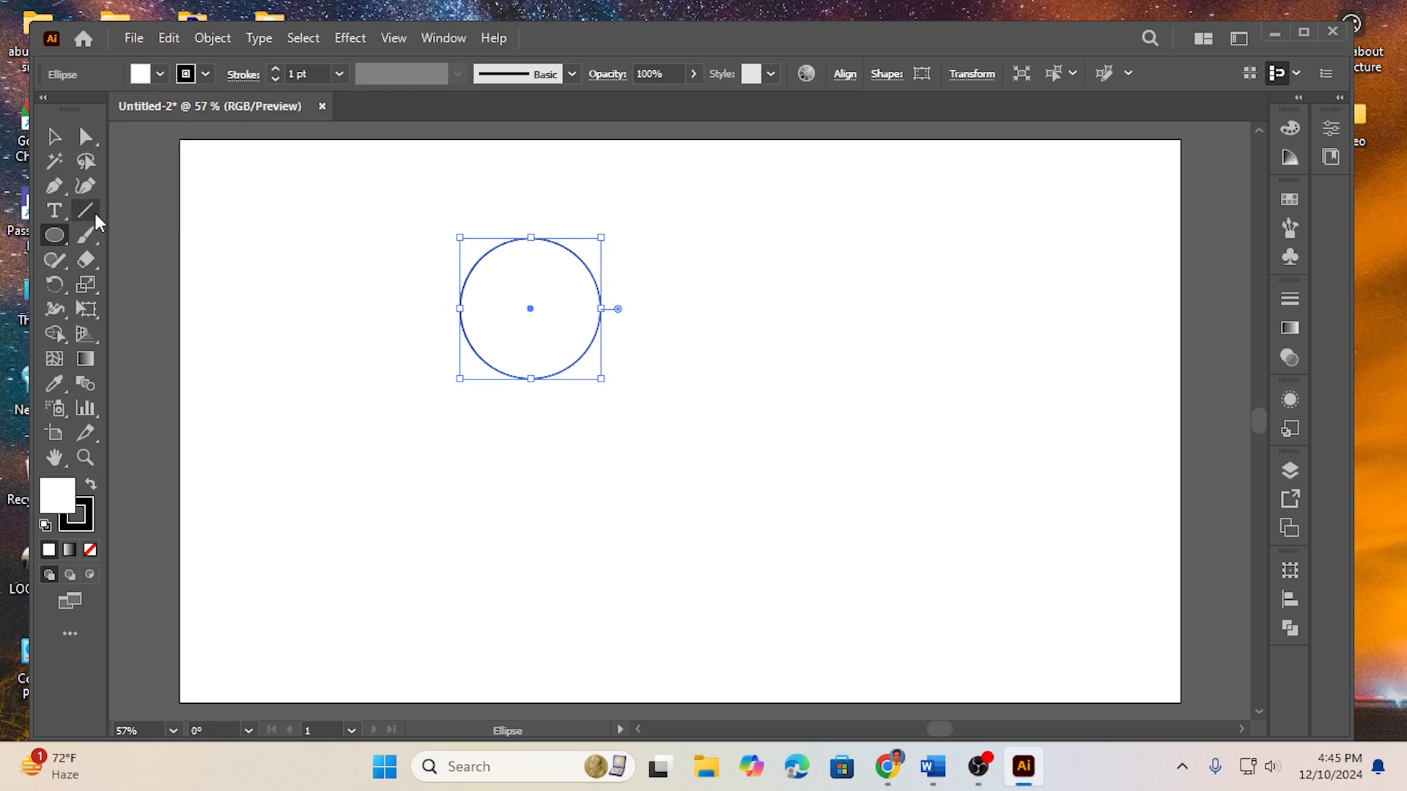
{"action": "left_click", "coordinate": [54, 136]}
{"action": "left_click", "coordinate": [341, 250]}
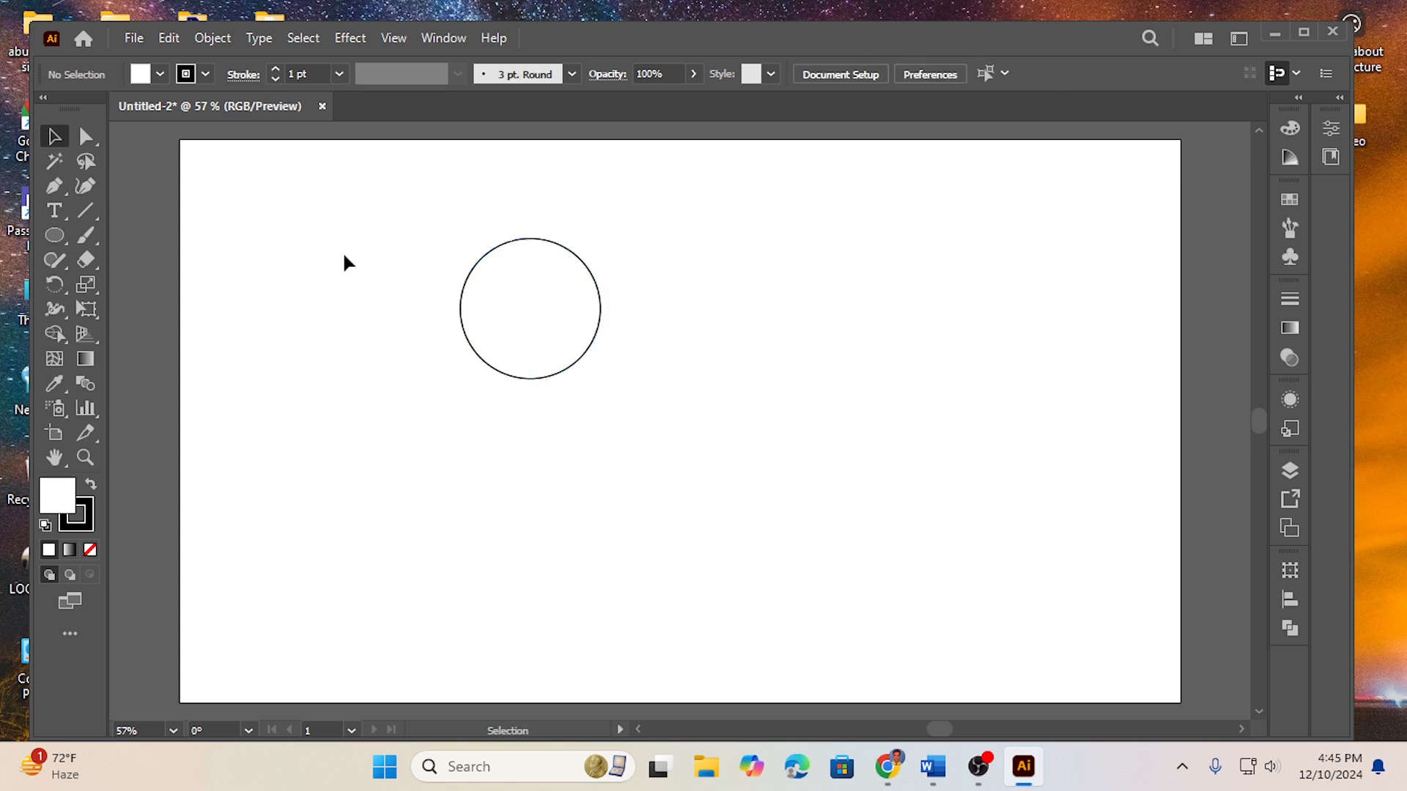
Make a copy of the circle rotated 10° around a point just below its lower edge.
{"action": "left_click_drag", "start_coordinate": [374, 229], "coordinate": [641, 448]}
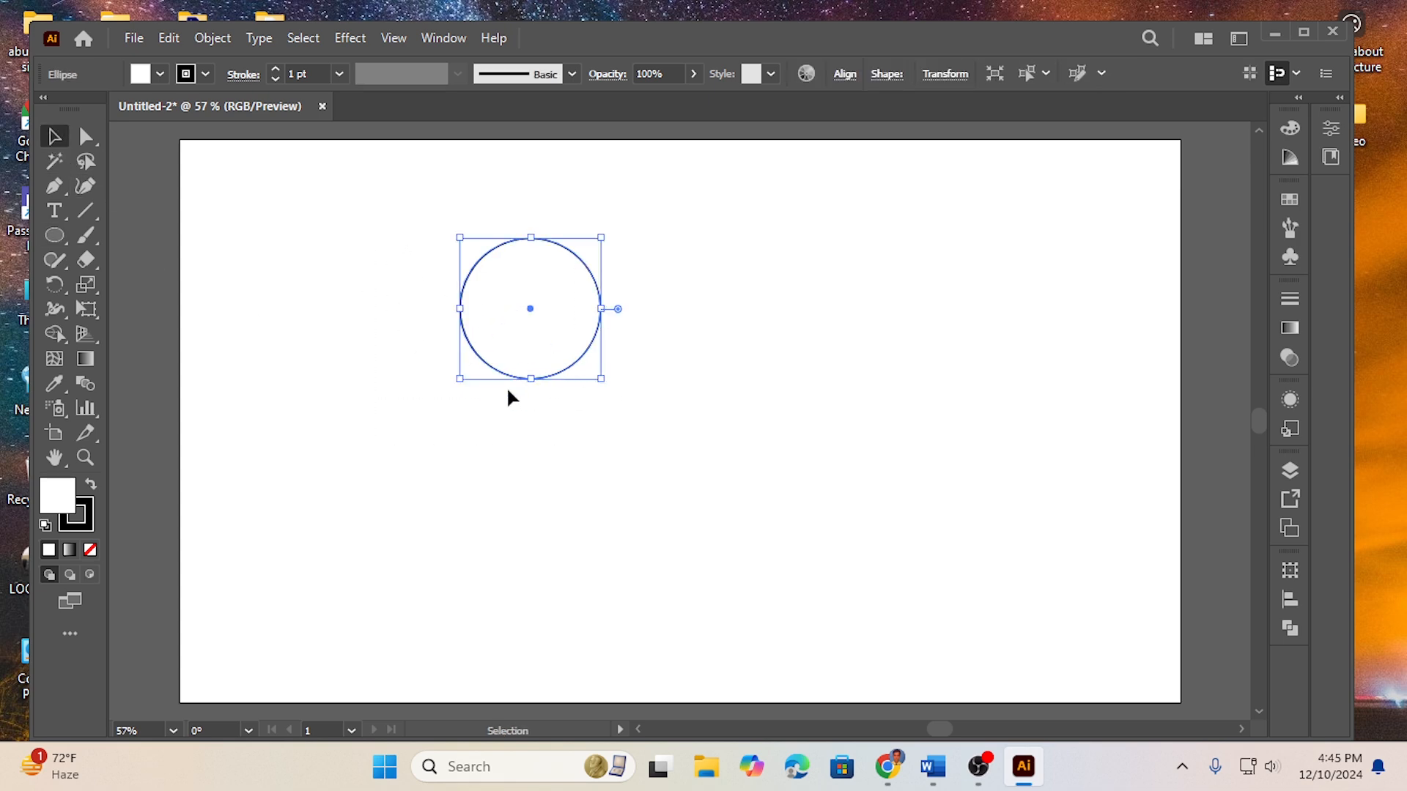
{"action": "left_click", "coordinate": [53, 291]}
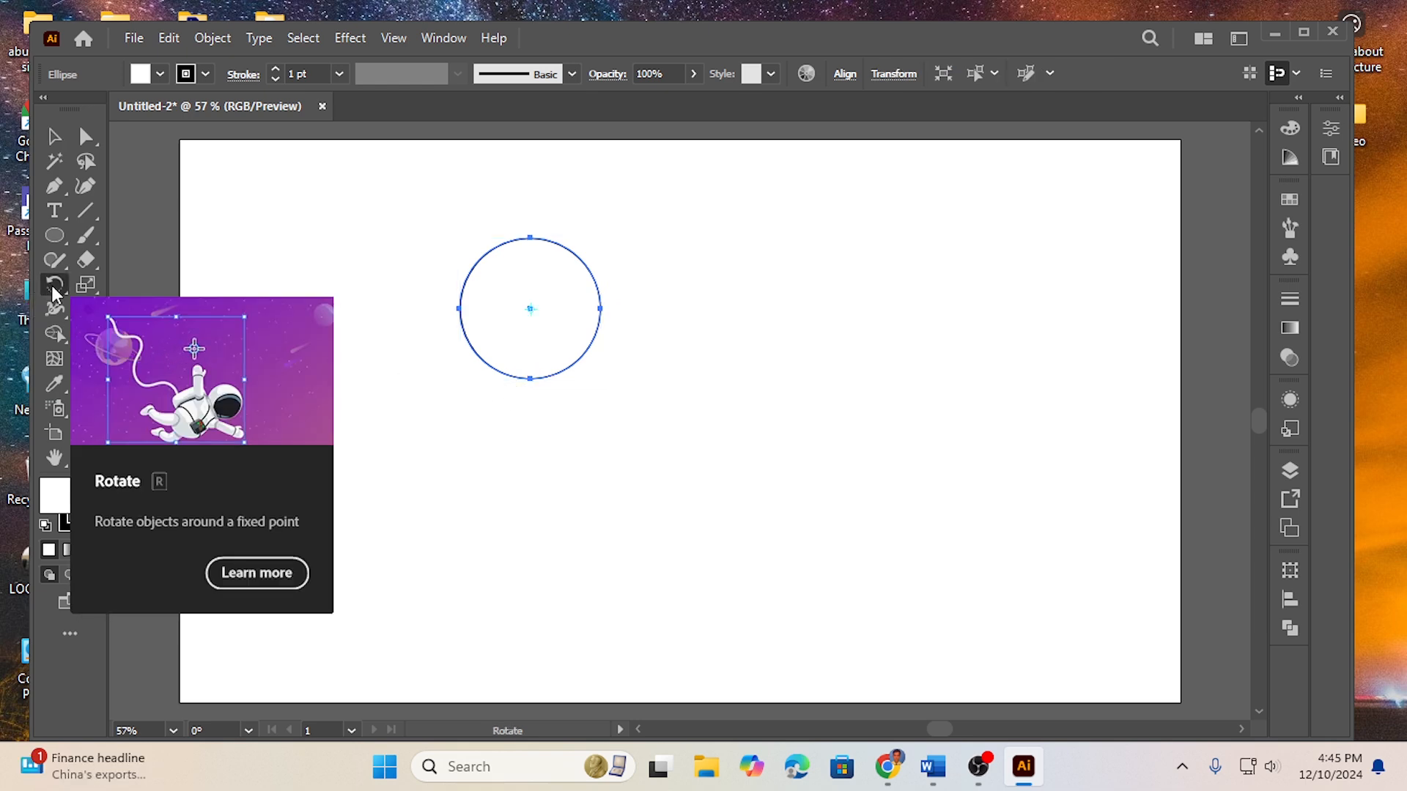
{"action": "left_click", "coordinate": [530, 401], "text": "alt"}
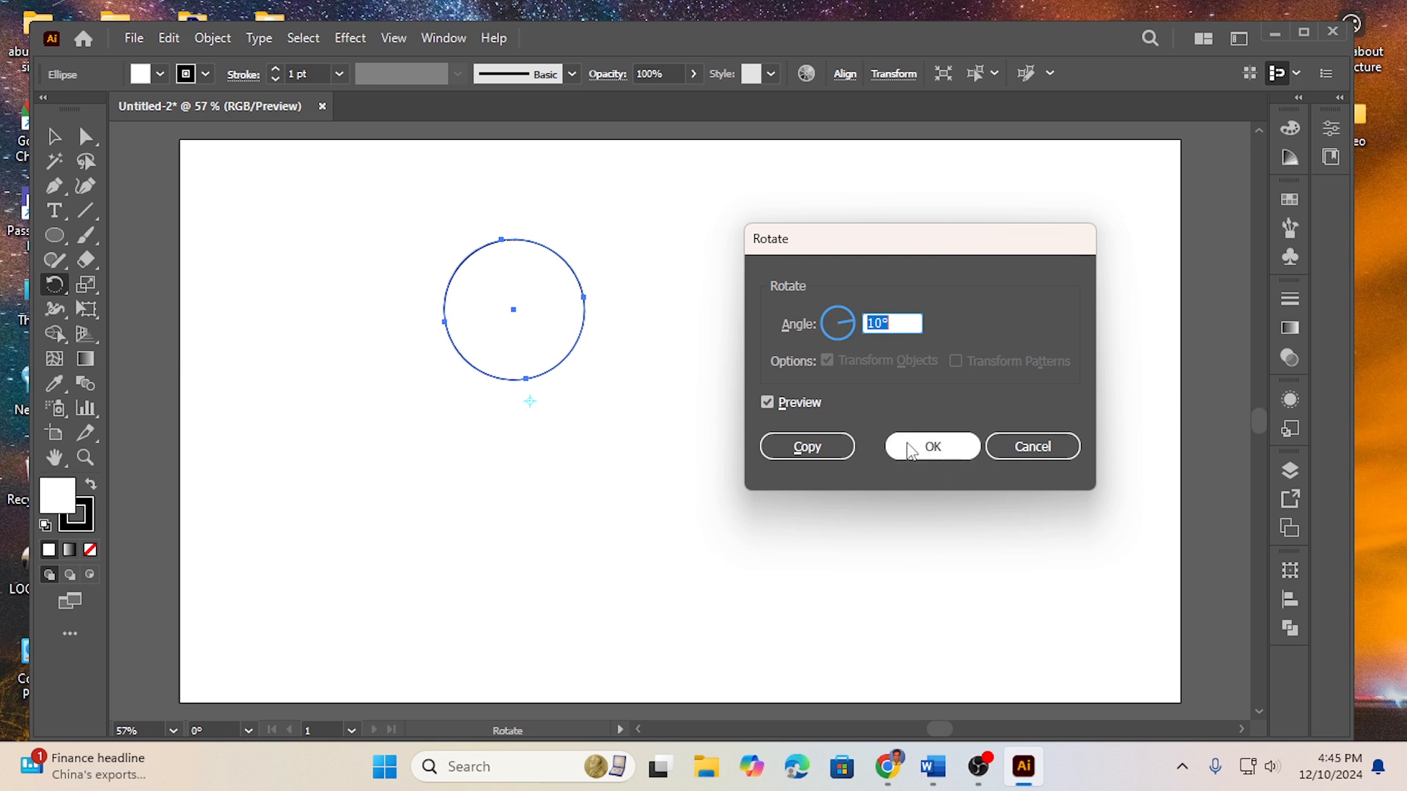
{"action": "left_click", "coordinate": [809, 449]}
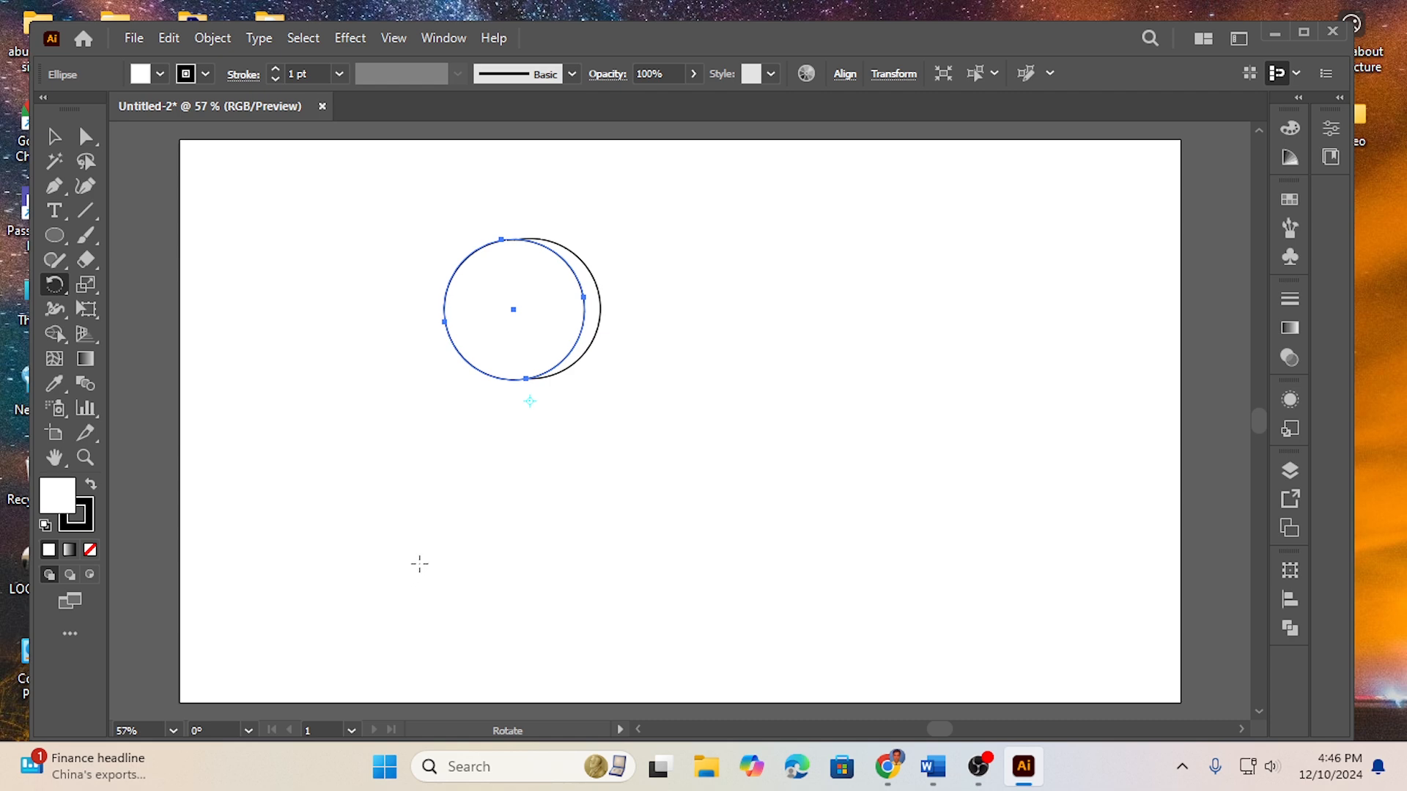
Repeat the rotated copy until the circles form a complete ring around the pivot point, and deselect the artwork.
{"action": "key", "text": "v"}
{"action": "key", "text": "ctrl+d"}
{"action": "key", "text": "ctrl+d"}
{"action": "key", "text": "ctrl+d"}
{"action": "key", "text": "ctrl+d"}
{"action": "key", "text": "ctrl+d"}
{"action": "key", "text": "ctrl+d"}
{"action": "key", "text": "ctrl+d"}
{"action": "key", "text": "ctrl+d"}
{"action": "key", "text": "ctrl+d"}
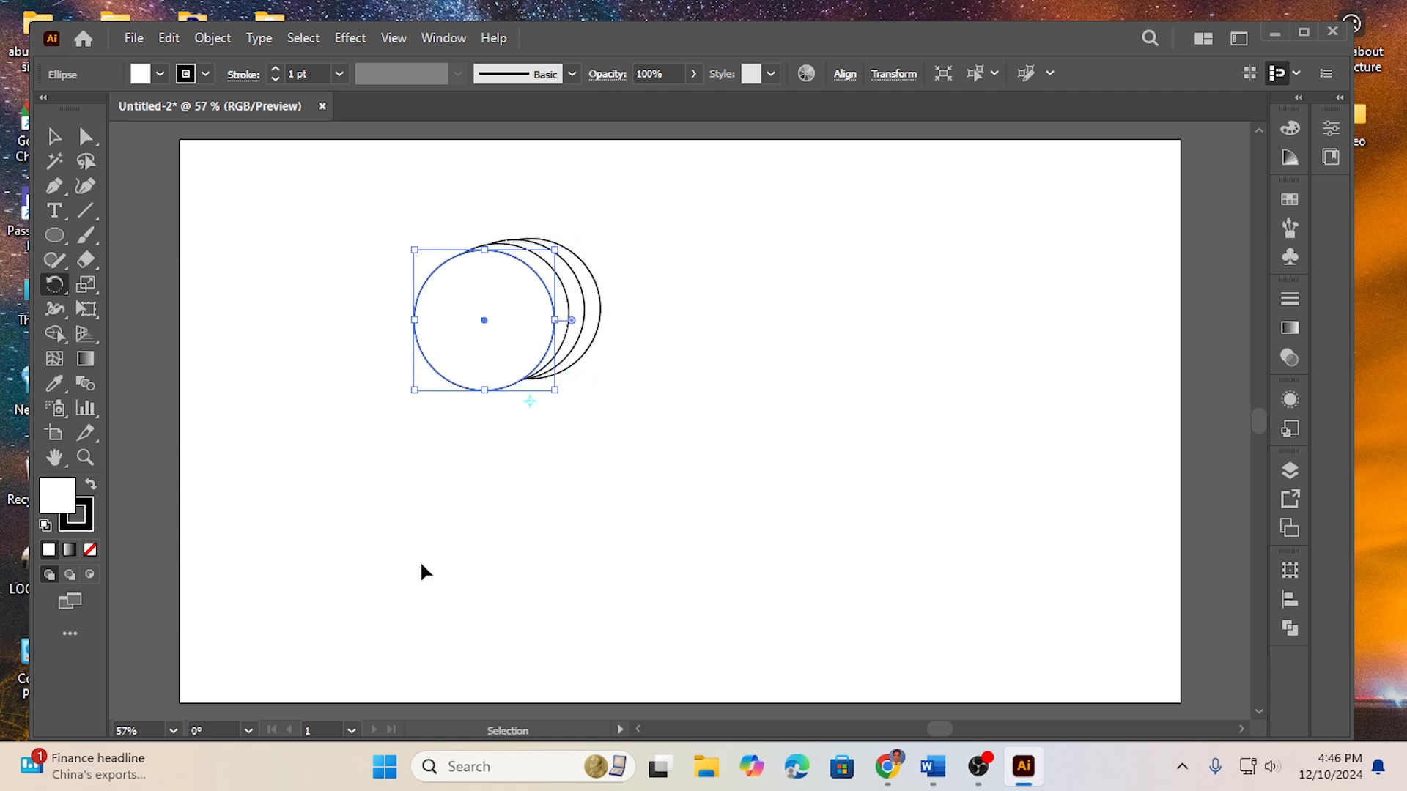
{"action": "key", "text": "ctrl+d"}
{"action": "key", "text": "ctrl+d"}
{"action": "key", "text": "ctrl+d"}
{"action": "key", "text": "ctrl+d"}
{"action": "key", "text": "ctrl+d"}
{"action": "key", "text": "ctrl+d"}
{"action": "key", "text": "ctrl+d"}
{"action": "key", "text": "ctrl+d"}
{"action": "key", "text": "ctrl+d"}
{"action": "key", "text": "ctrl+d"}
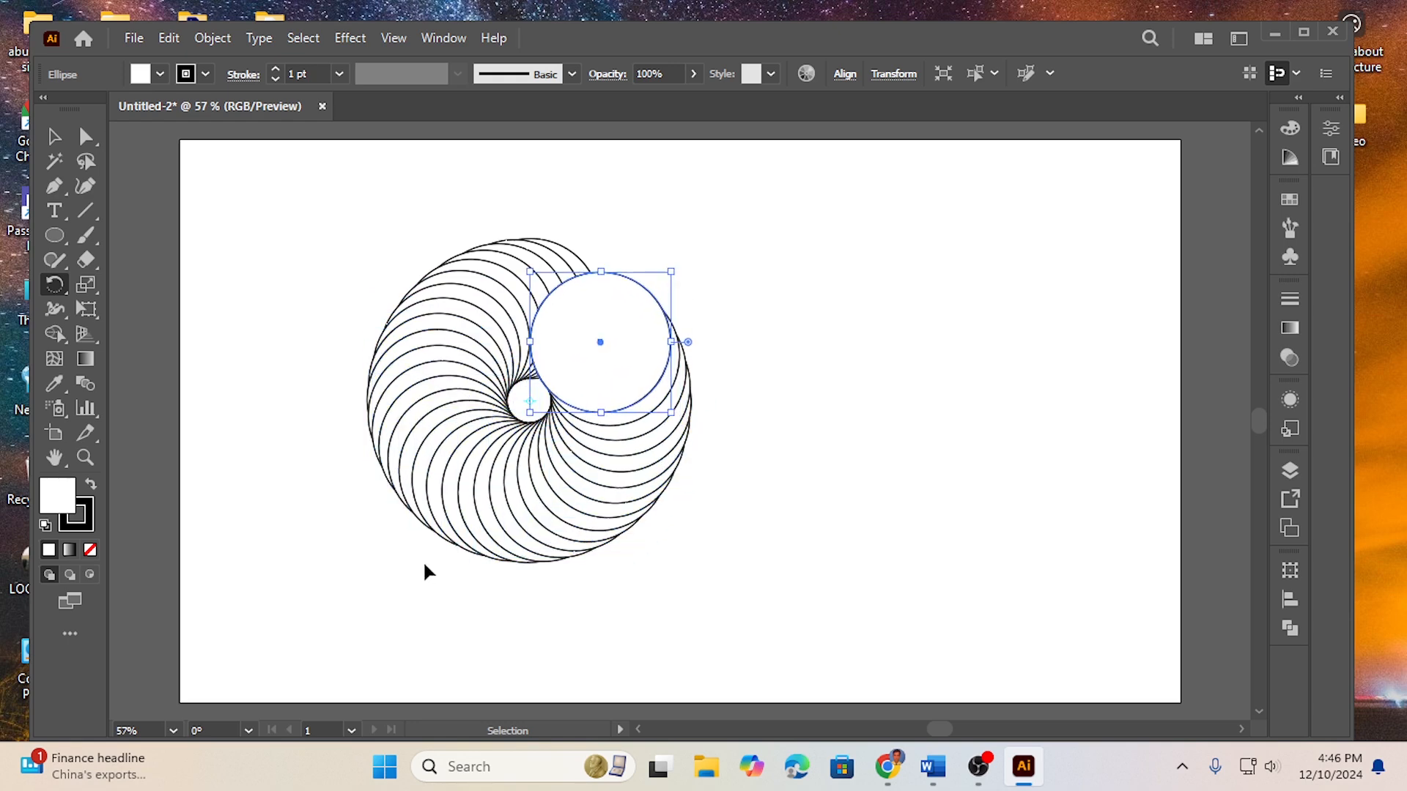
{"action": "key", "text": "ctrl+d"}
{"action": "key", "text": "ctrl+d"}
{"action": "key", "text": "r"}
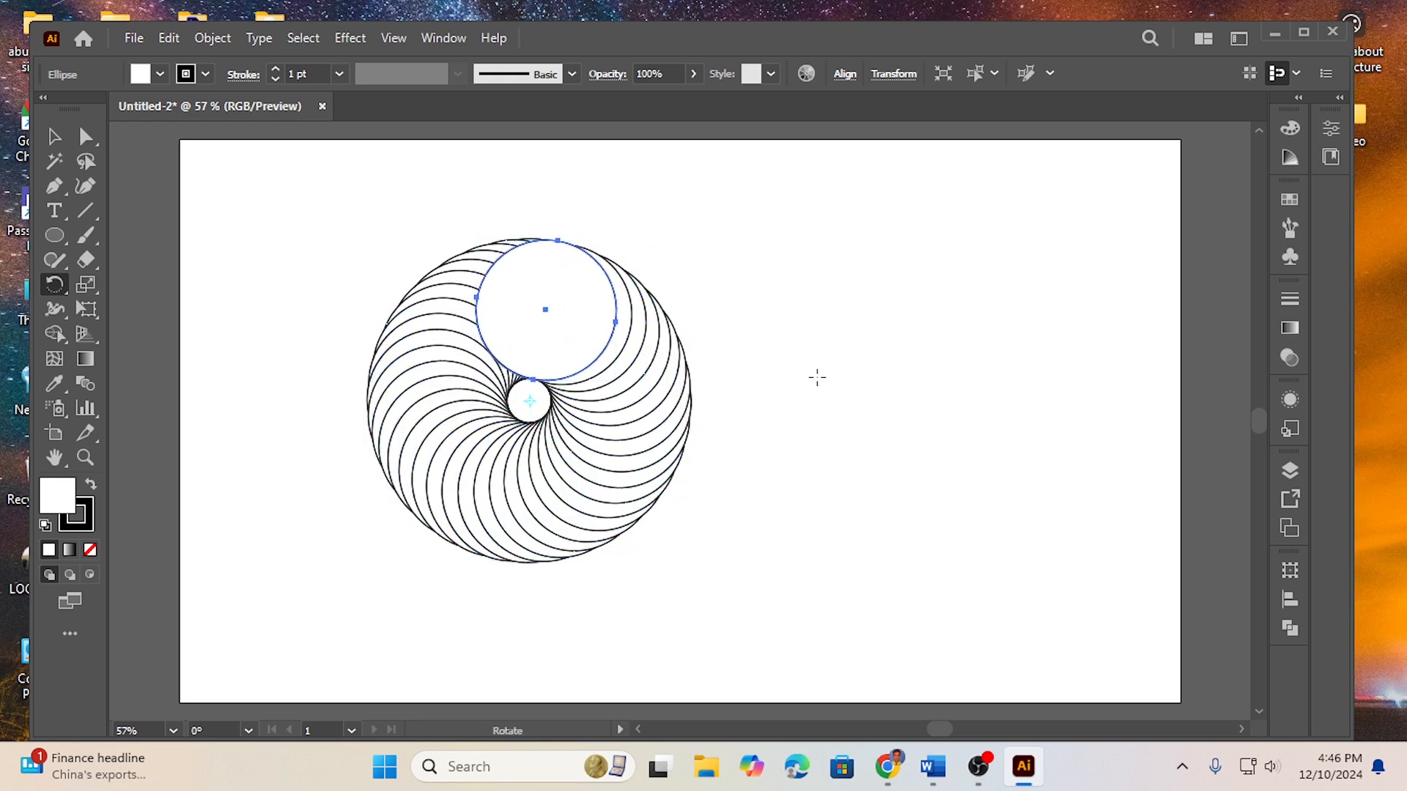
{"action": "left_click", "coordinate": [54, 136]}
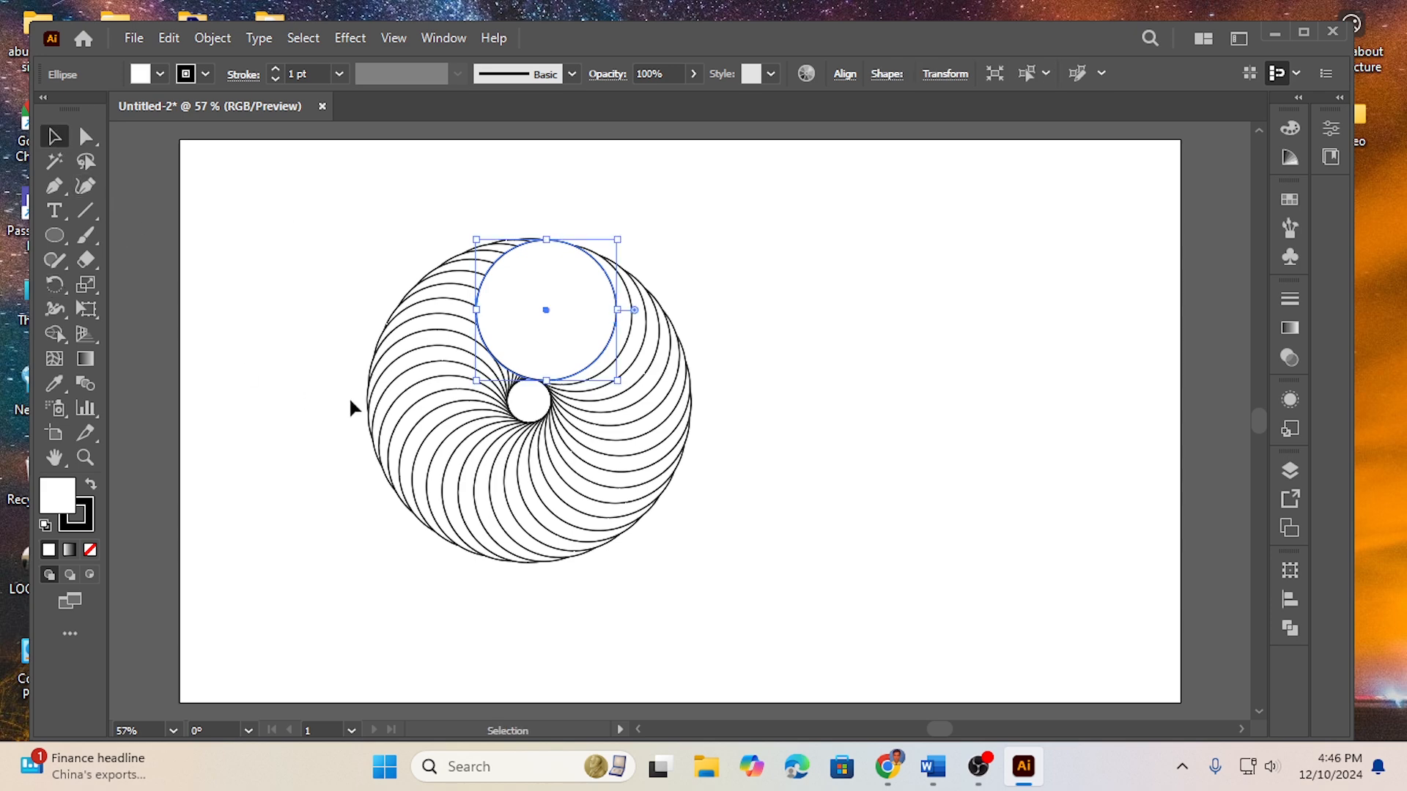
{"action": "left_click", "coordinate": [261, 265]}
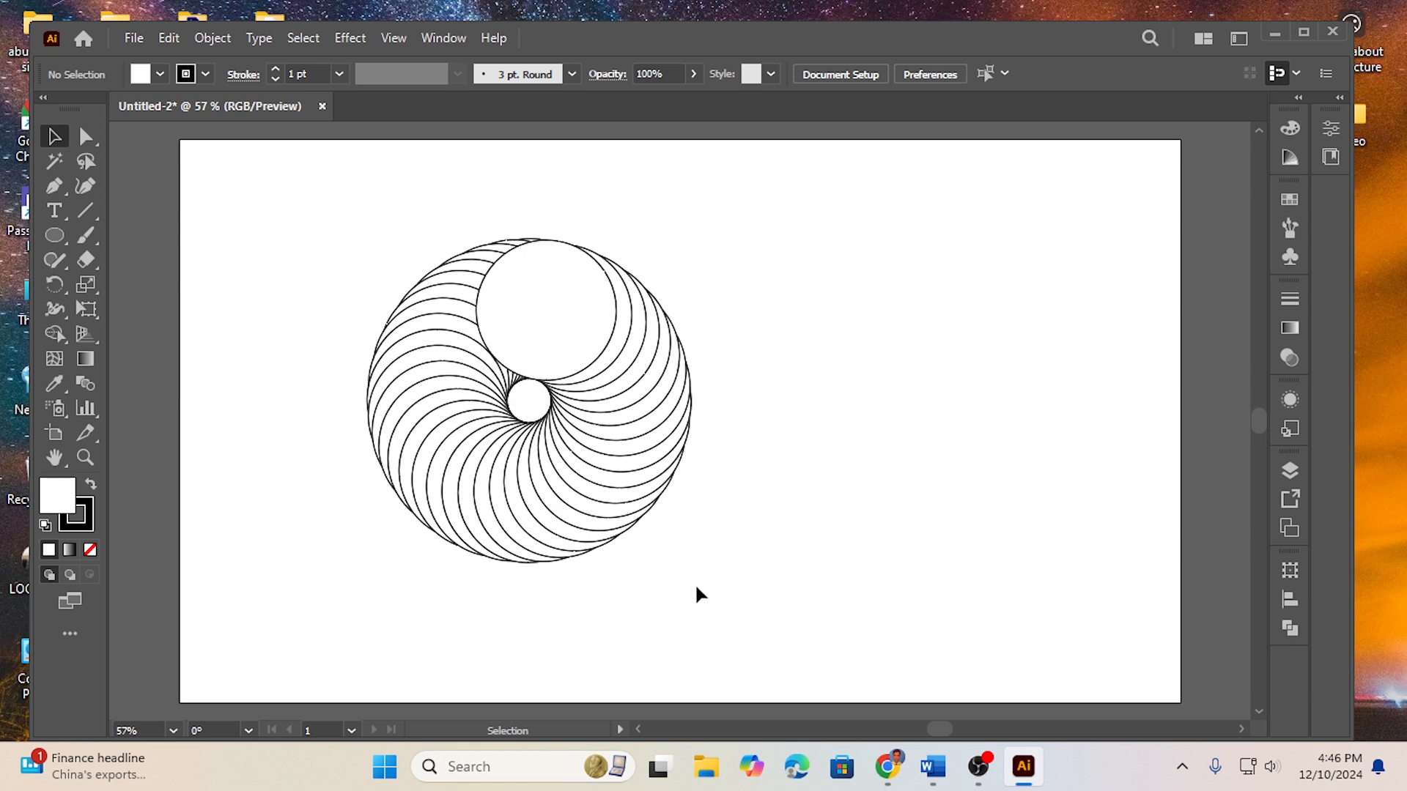
Remove the fill from all circles in the ring, keeping only their black outlines.
{"action": "left_click_drag", "start_coordinate": [264, 222], "coordinate": [733, 583]}
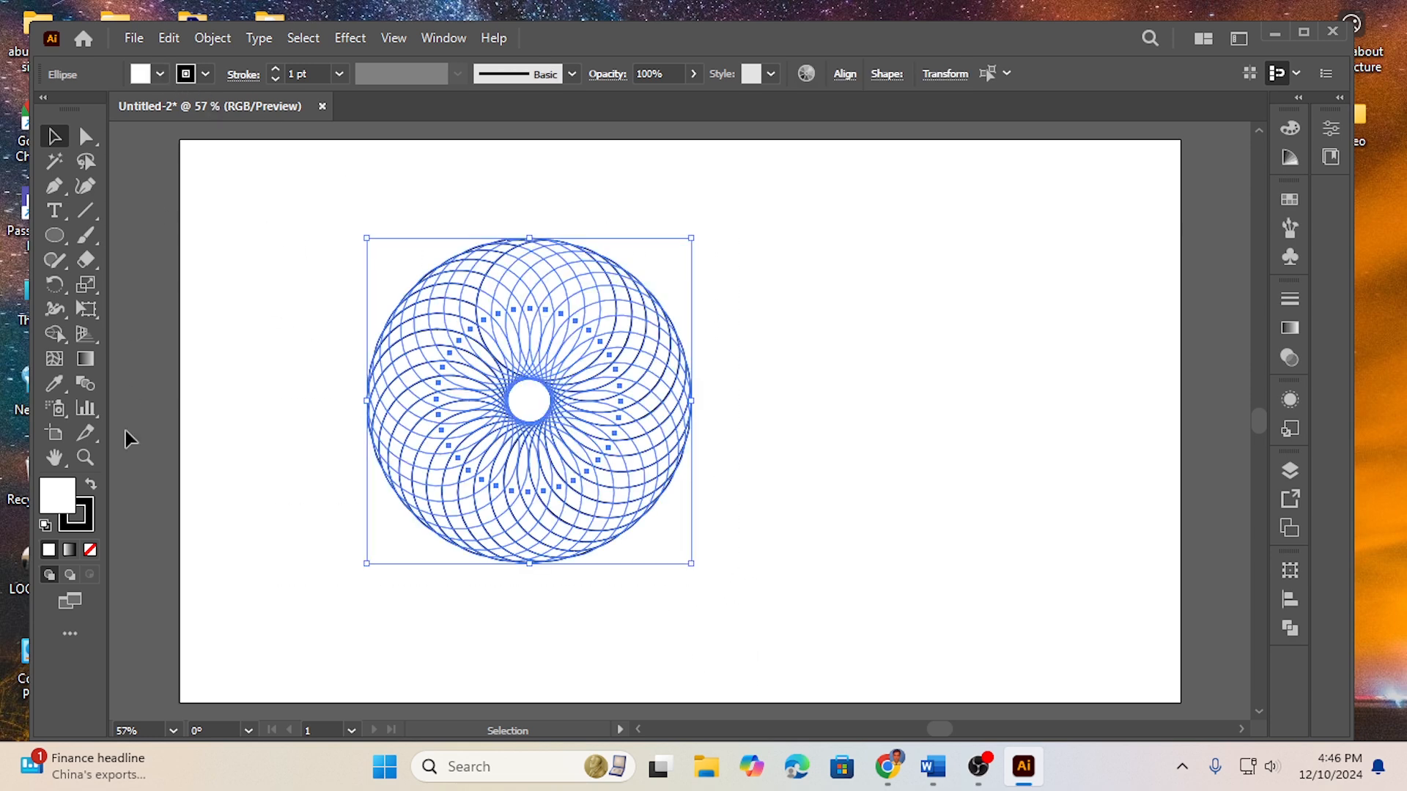
{"action": "left_click", "coordinate": [90, 550]}
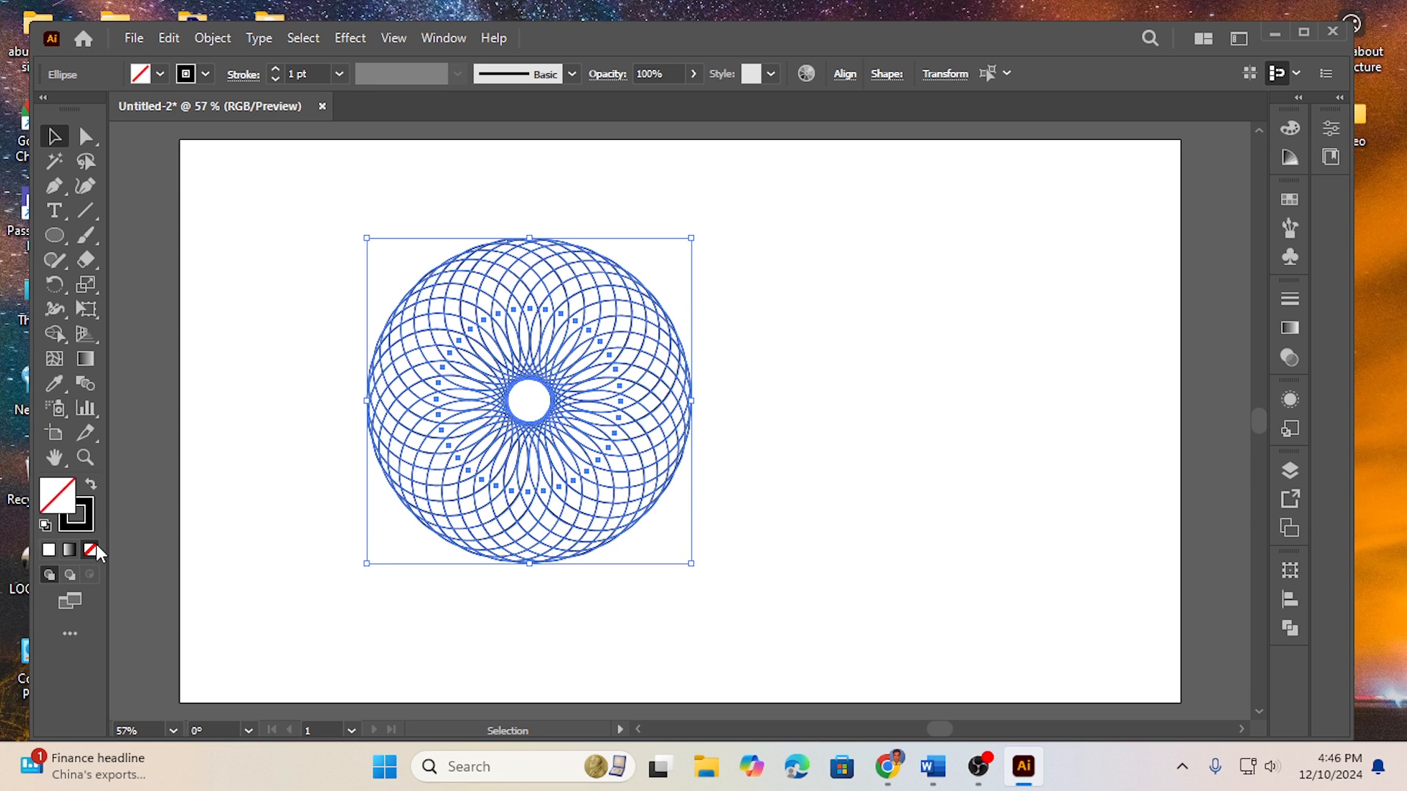
{"action": "left_click", "coordinate": [240, 323]}
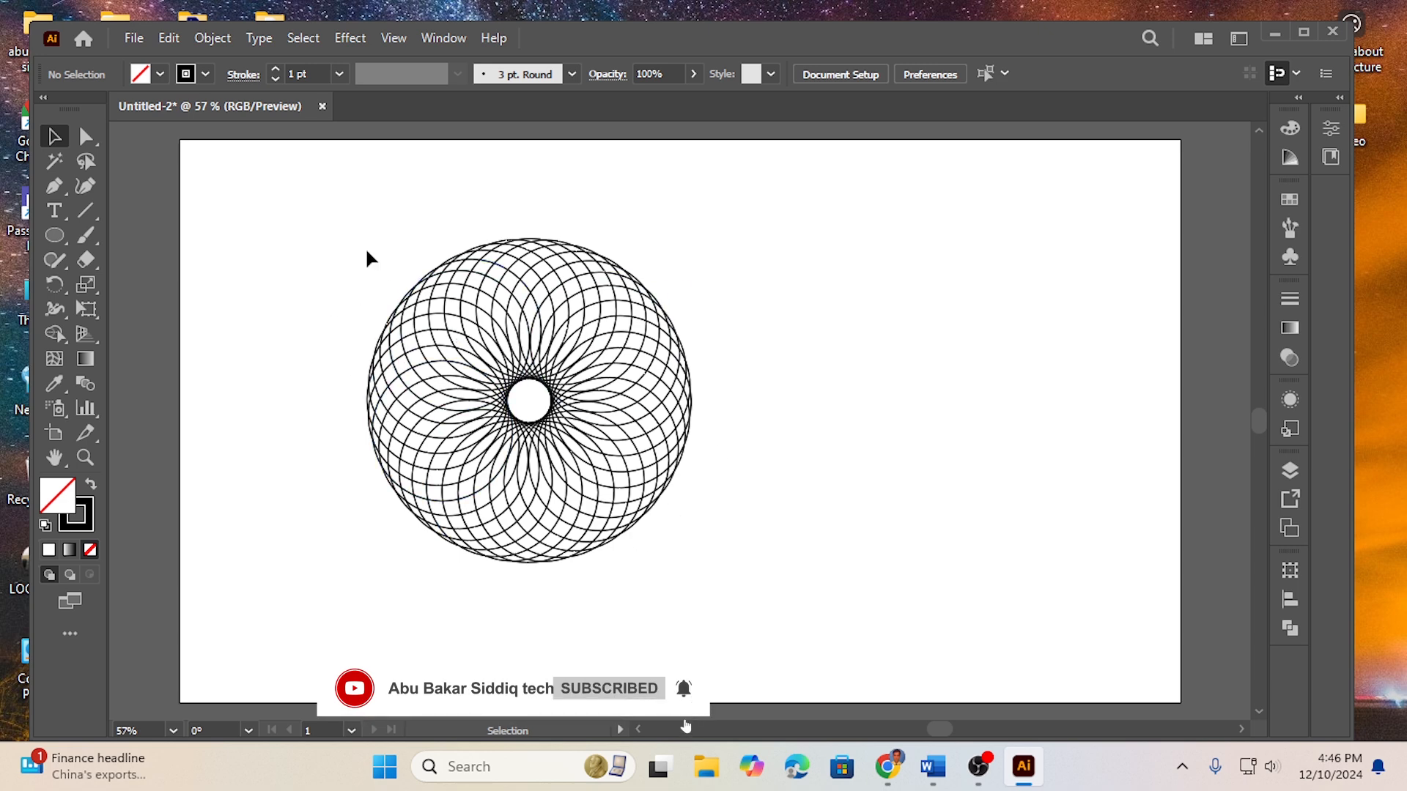
Set the stroke weight of all circles in the ring to 7 pt.
{"action": "left_click_drag", "start_coordinate": [336, 230], "coordinate": [753, 559]}
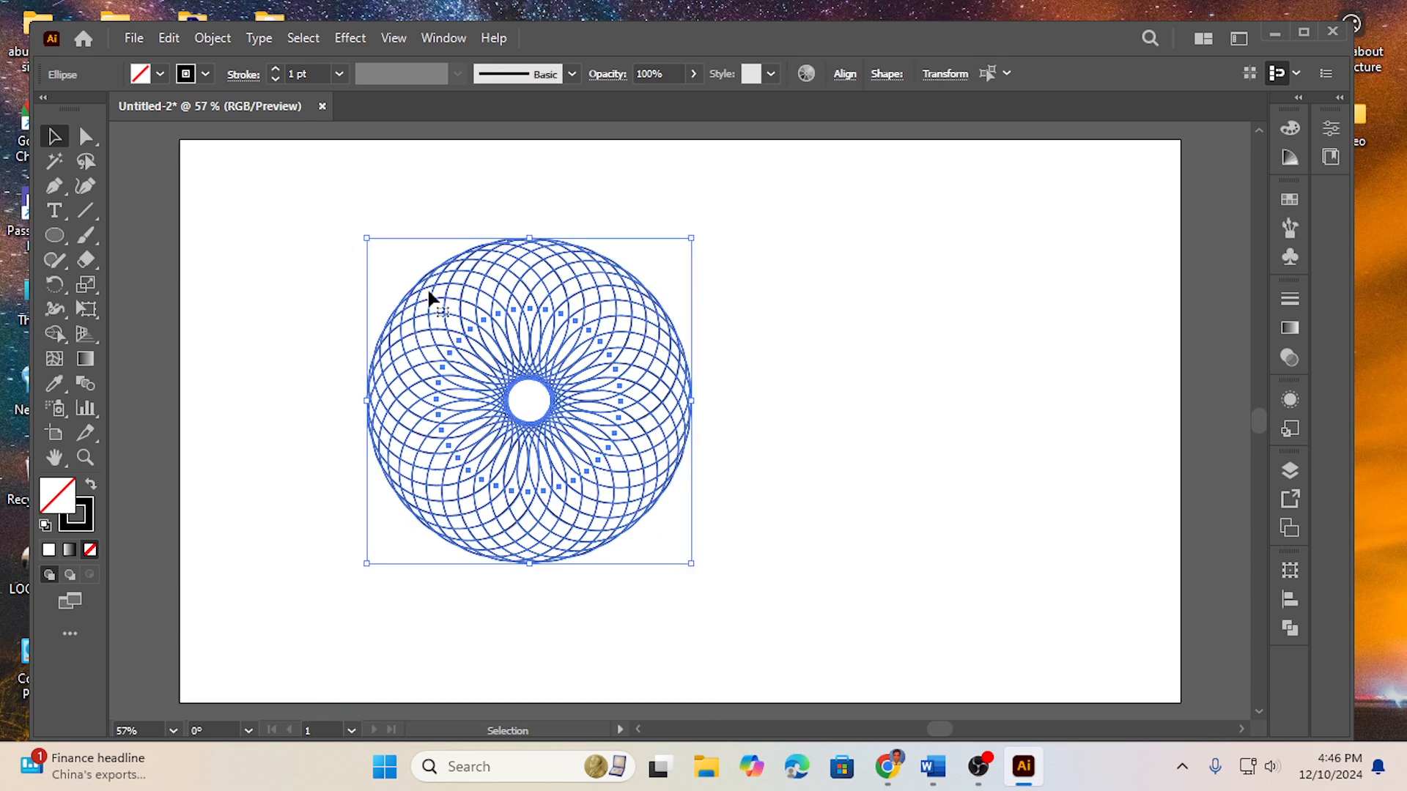
{"action": "left_click", "coordinate": [275, 69]}
{"action": "left_click", "coordinate": [276, 69]}
{"action": "left_click", "coordinate": [276, 69]}
{"action": "left_click", "coordinate": [275, 69]}
{"action": "left_click", "coordinate": [276, 69]}
{"action": "left_click", "coordinate": [276, 69]}
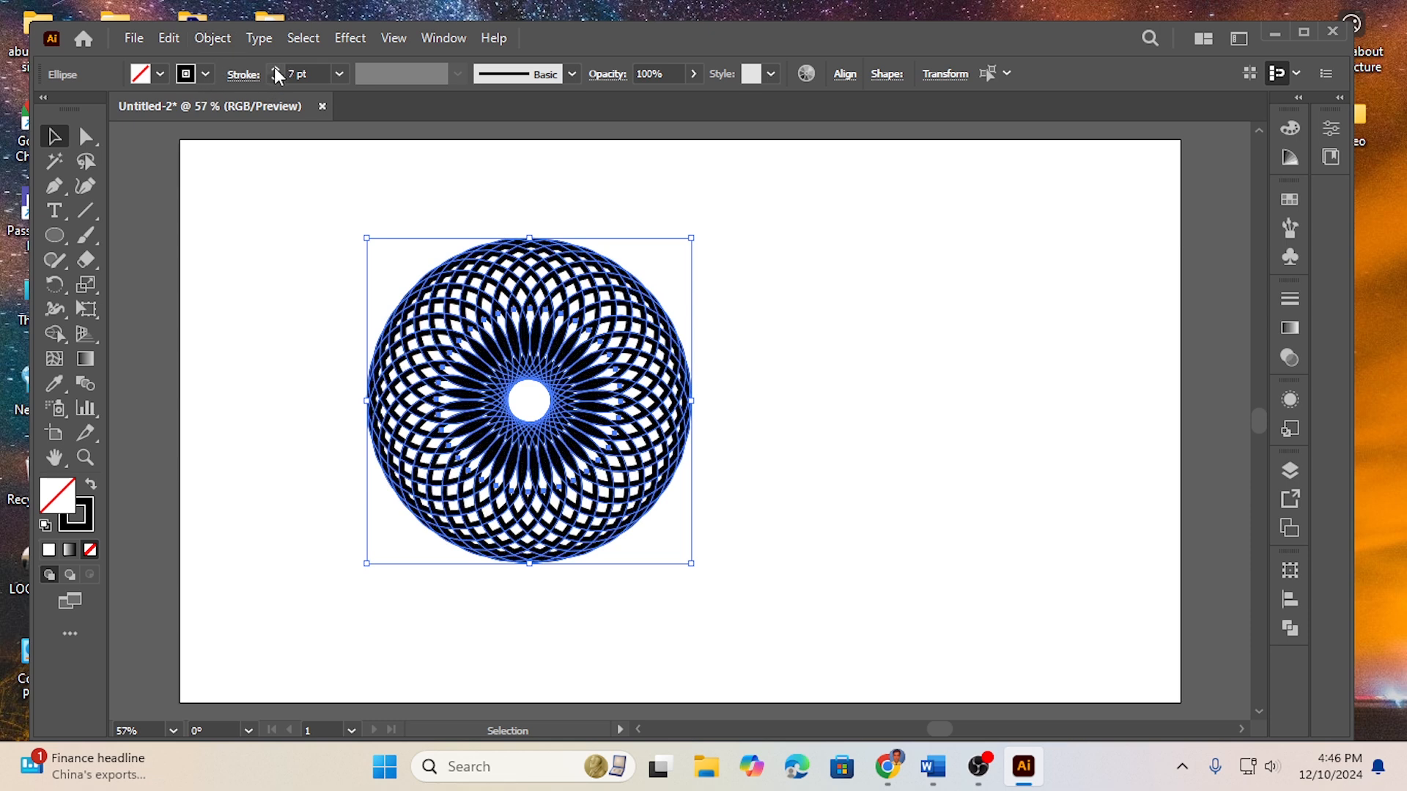
{"action": "left_click", "coordinate": [328, 424]}
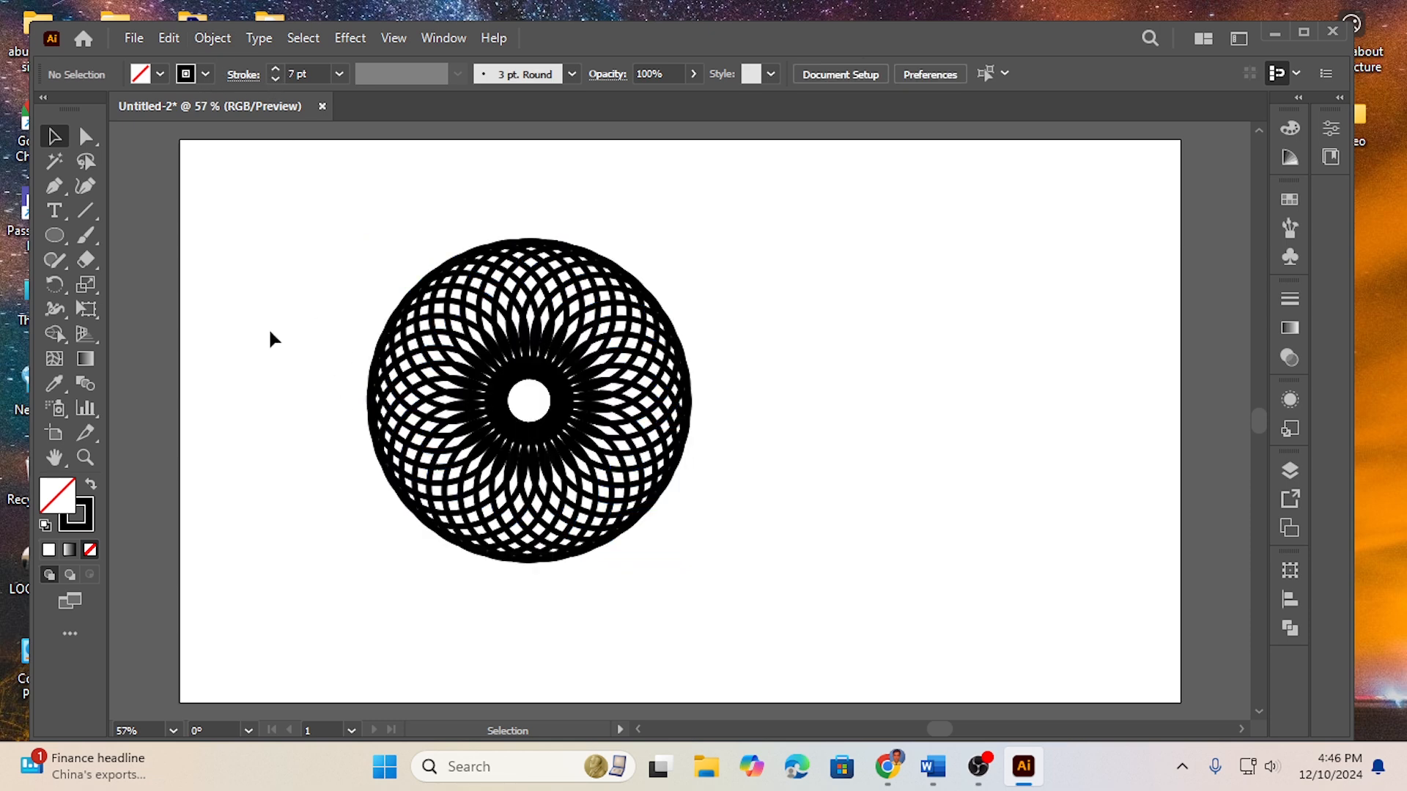
{"action": "left_click_drag", "start_coordinate": [305, 230], "coordinate": [790, 579]}
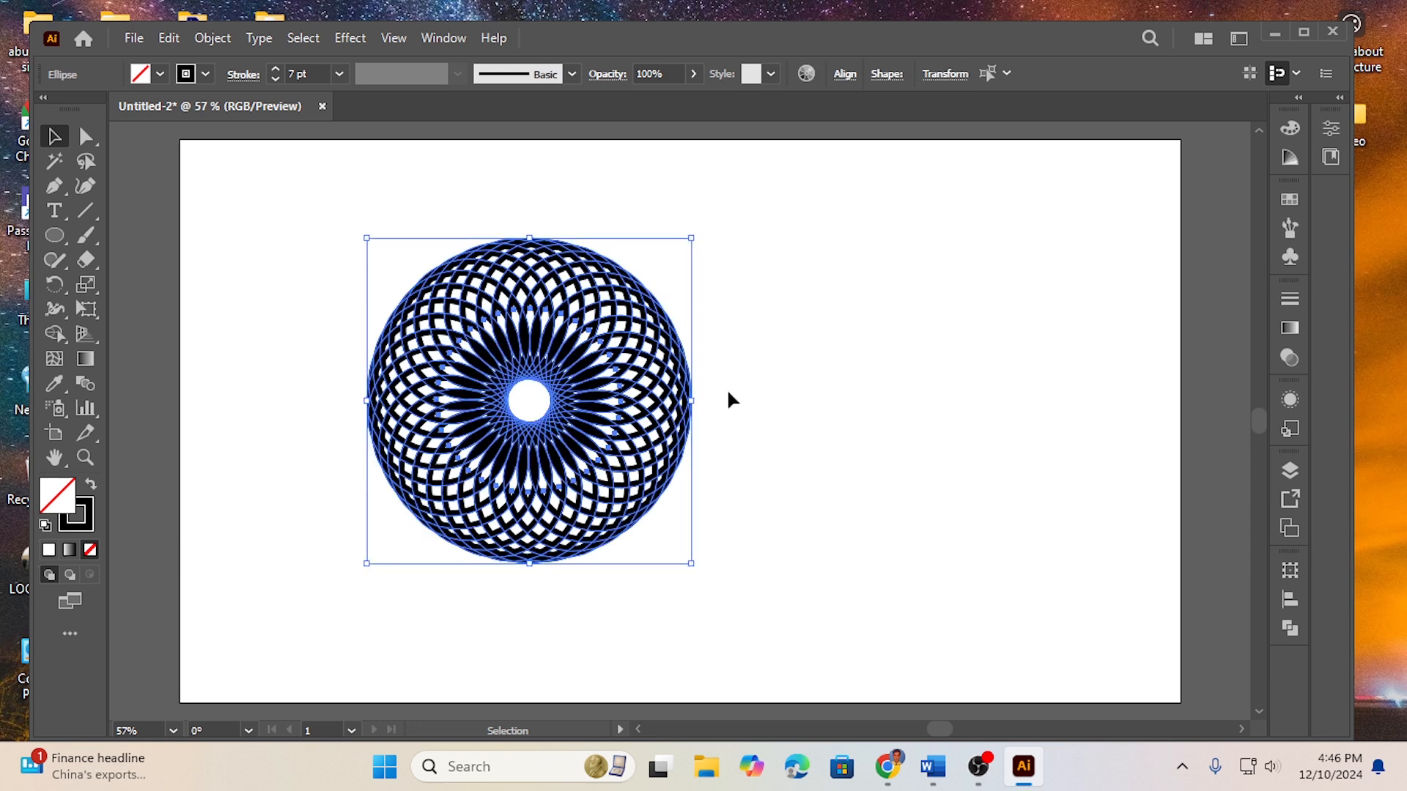
{"action": "left_click", "coordinate": [269, 340]}
{"action": "left_click_drag", "start_coordinate": [315, 272], "coordinate": [753, 596]}
{"action": "left_click", "coordinate": [598, 75]}
{"action": "left_click", "coordinate": [447, 108]}
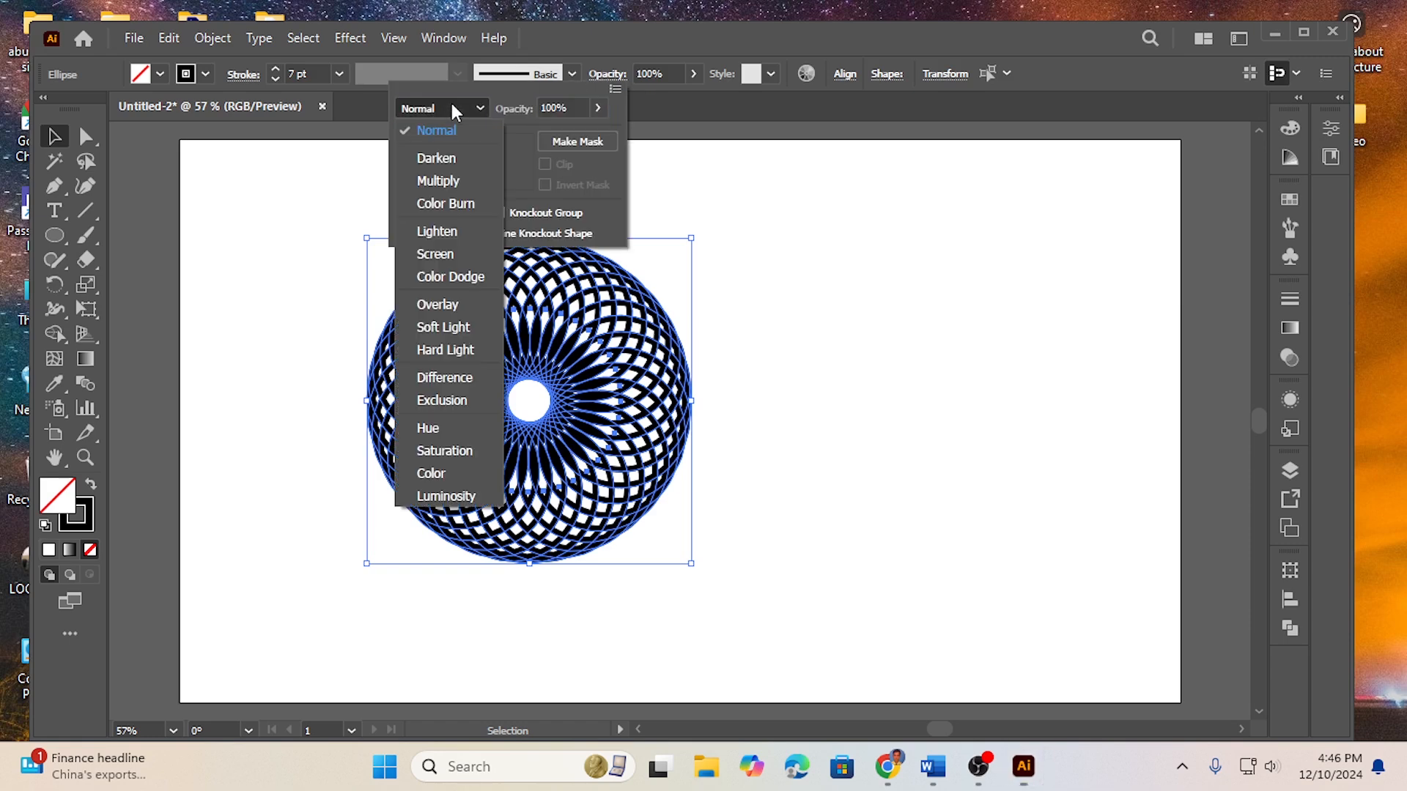
{"action": "left_click", "coordinate": [454, 405]}
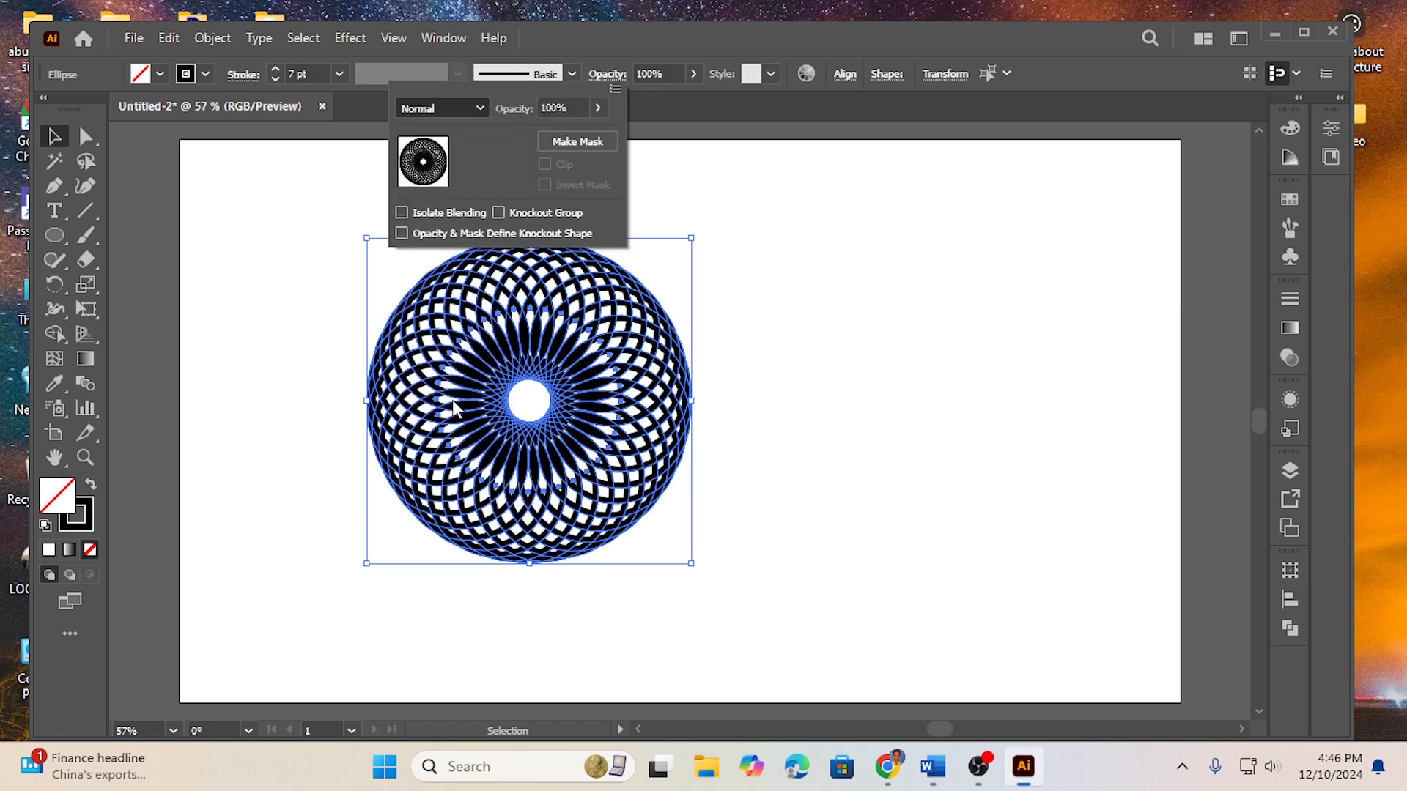
{"action": "left_click", "coordinate": [287, 317]}
{"action": "left_click", "coordinate": [315, 334]}
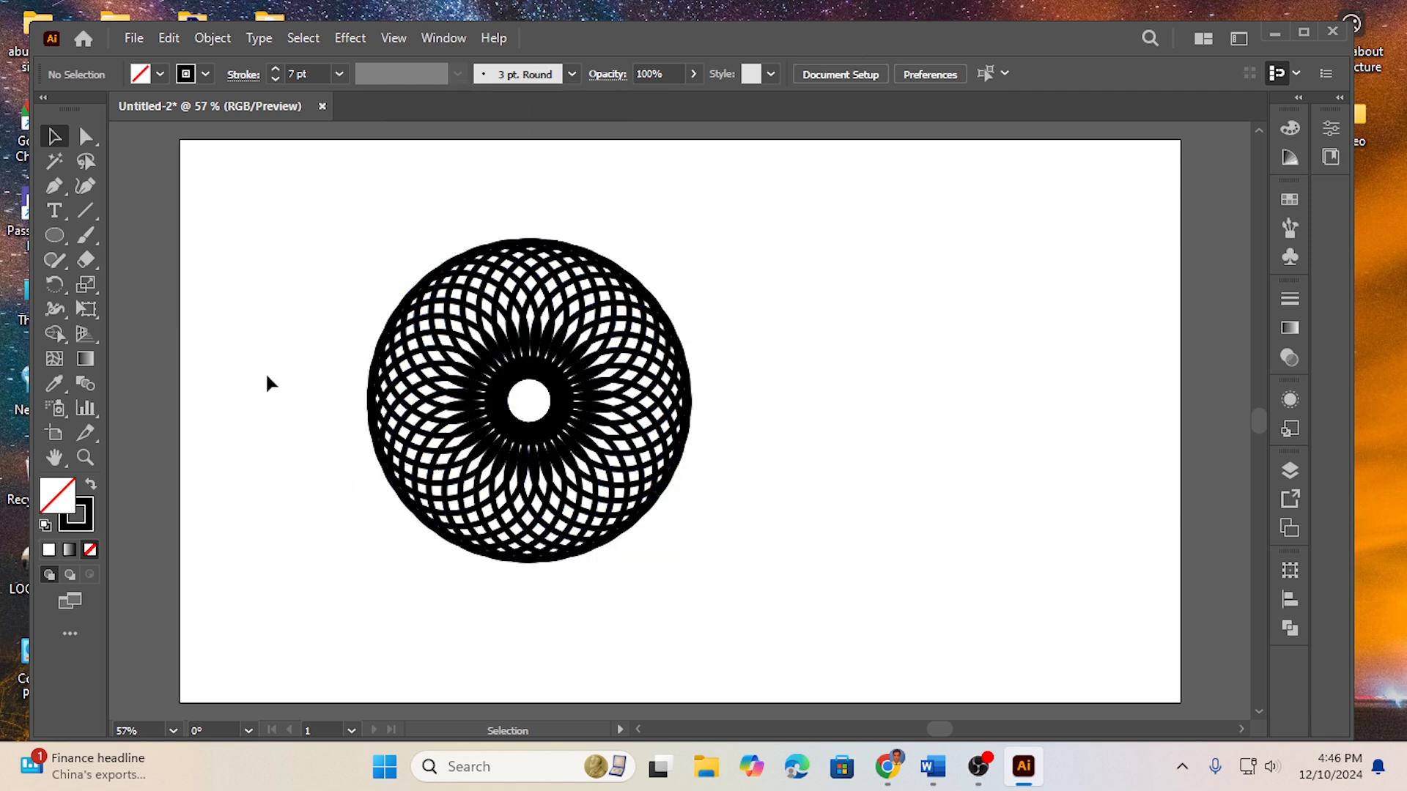
Combine all the overlapping circles with the Pathfinder's Exclude shape mode to produce a checkered ornament.
{"action": "left_click_drag", "start_coordinate": [266, 374], "coordinate": [781, 573]}
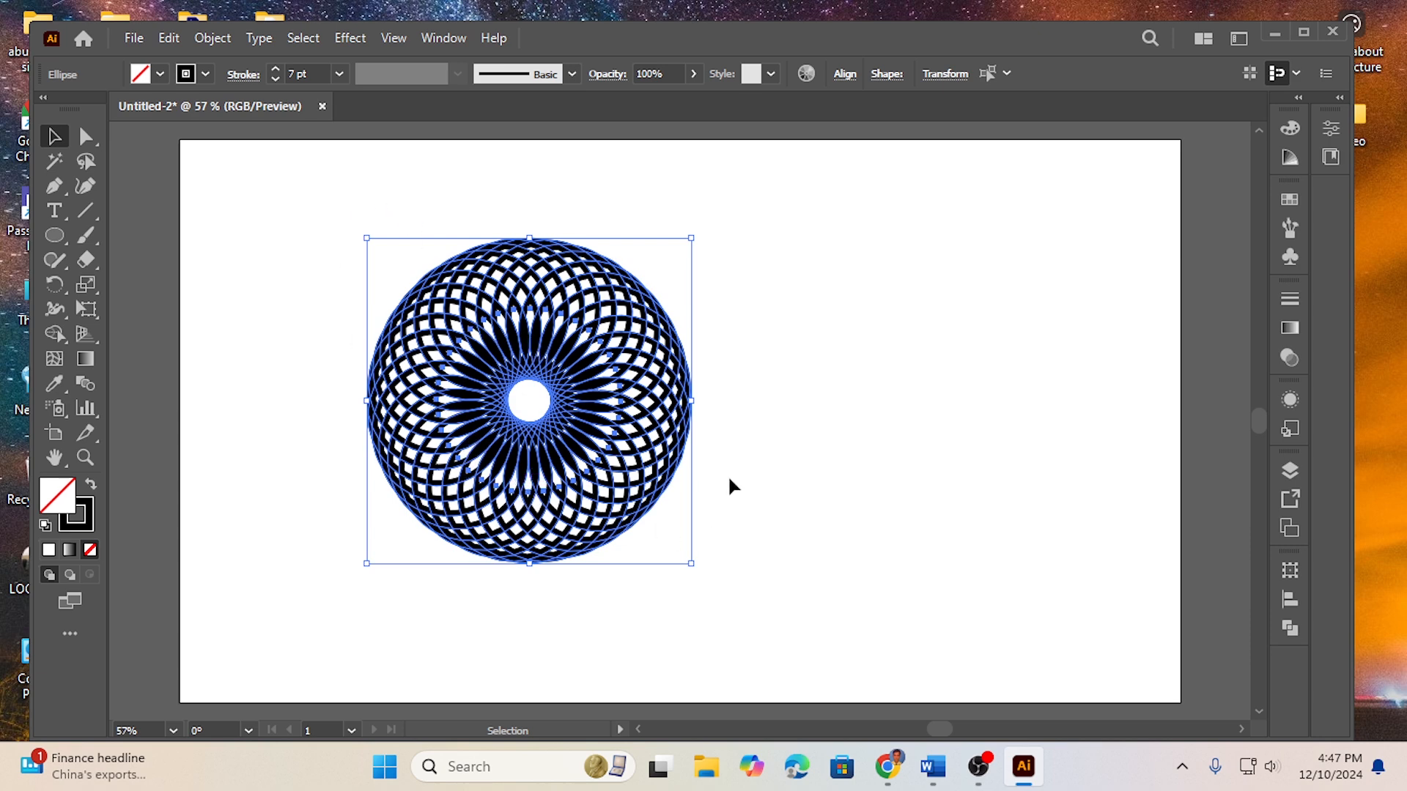
{"action": "left_click", "coordinate": [1287, 627]}
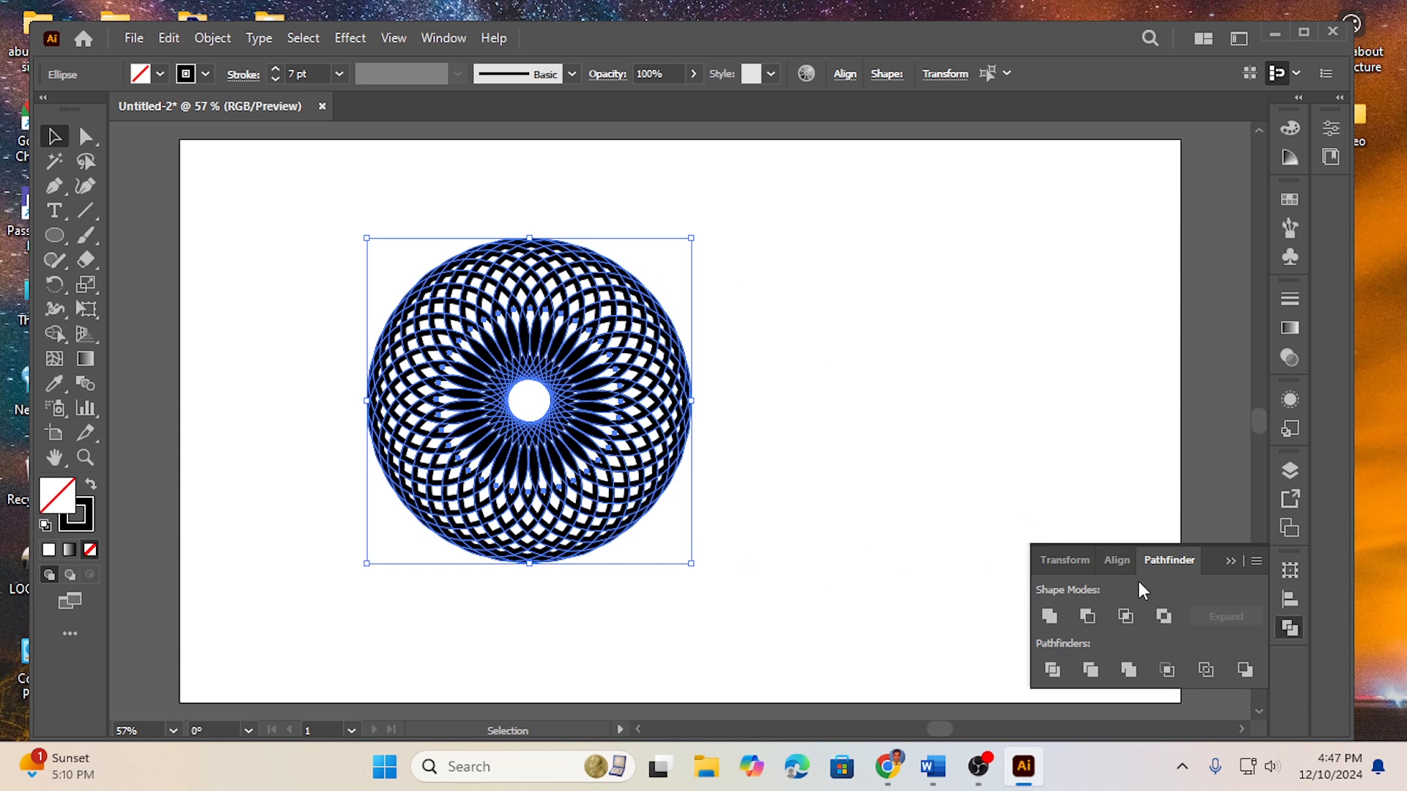
{"action": "left_click", "coordinate": [1164, 618]}
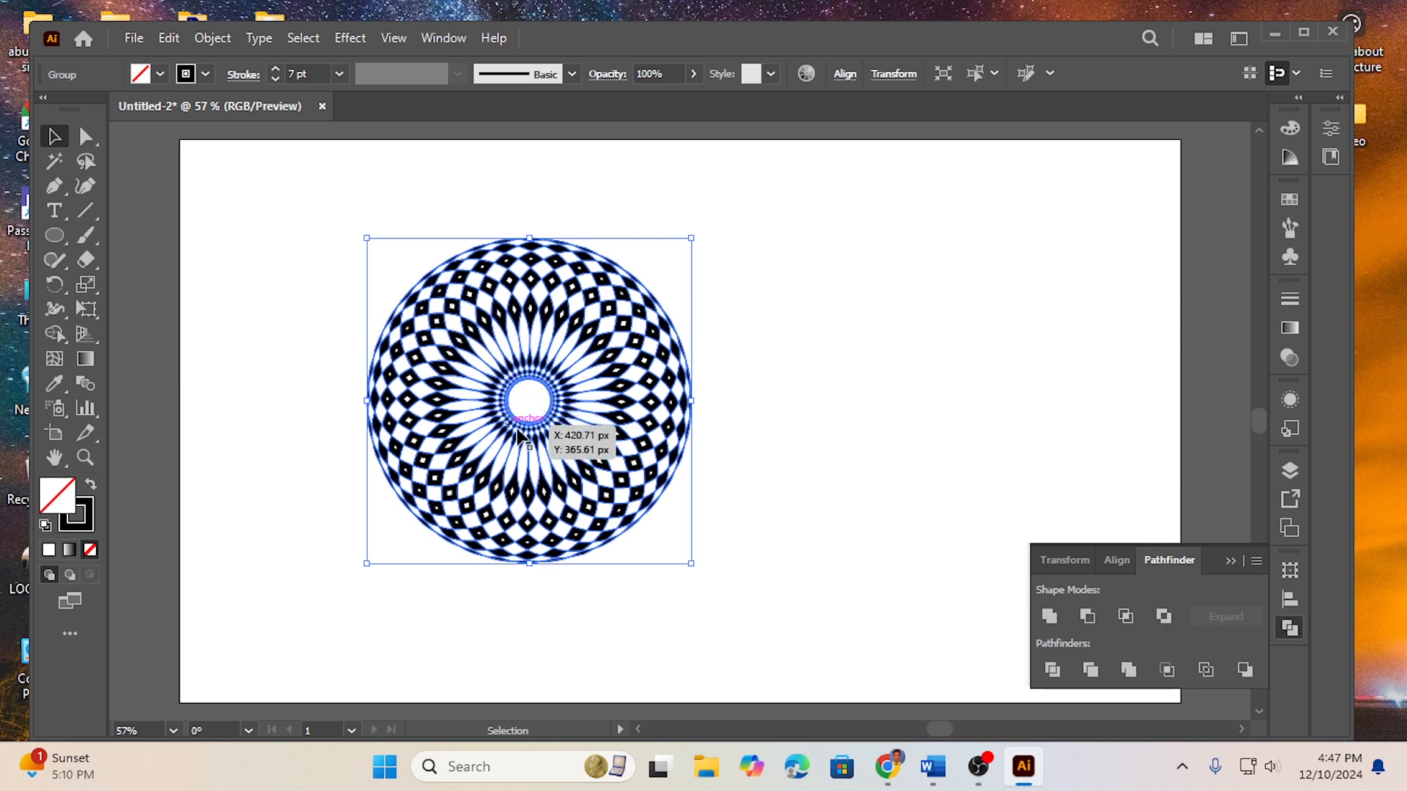
{"action": "left_click", "coordinate": [265, 393]}
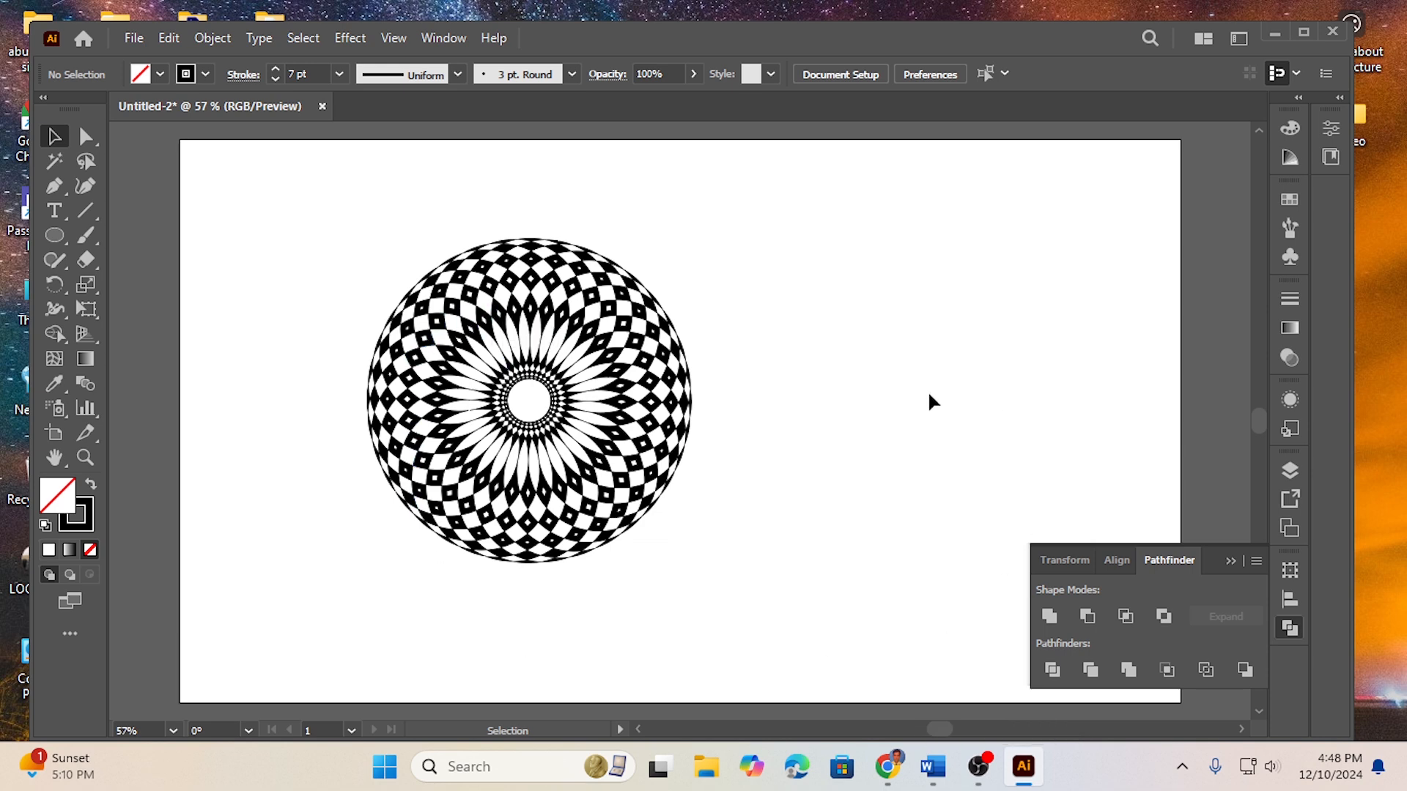
Duplicate the checkered ornament into the empty space on its right and set the copy's stroke color to RGB Red.
{"action": "left_click_drag", "start_coordinate": [339, 224], "coordinate": [786, 598]}
{"action": "left_click", "coordinate": [1233, 560]}
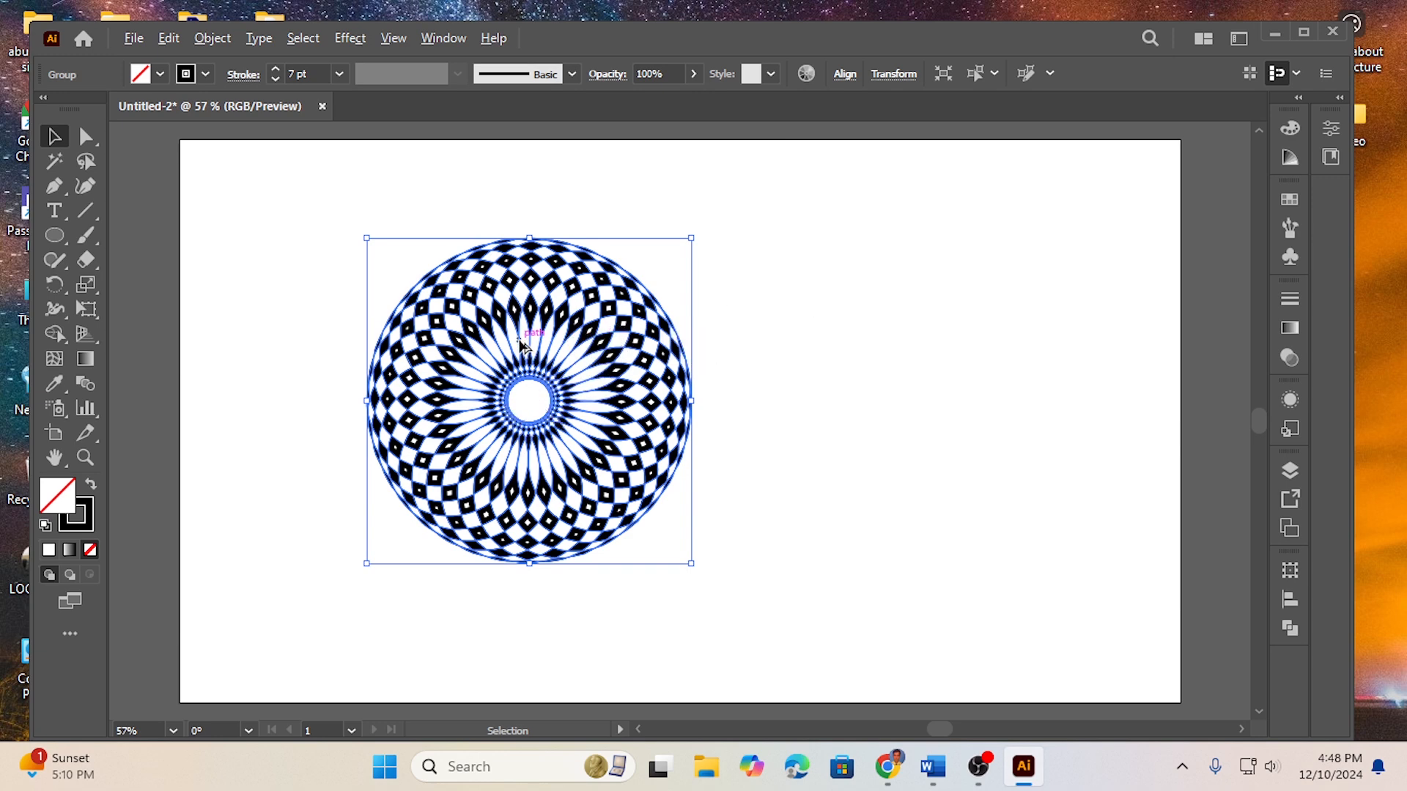
{"action": "left_click_drag", "start_coordinate": [661, 346], "coordinate": [947, 363]}
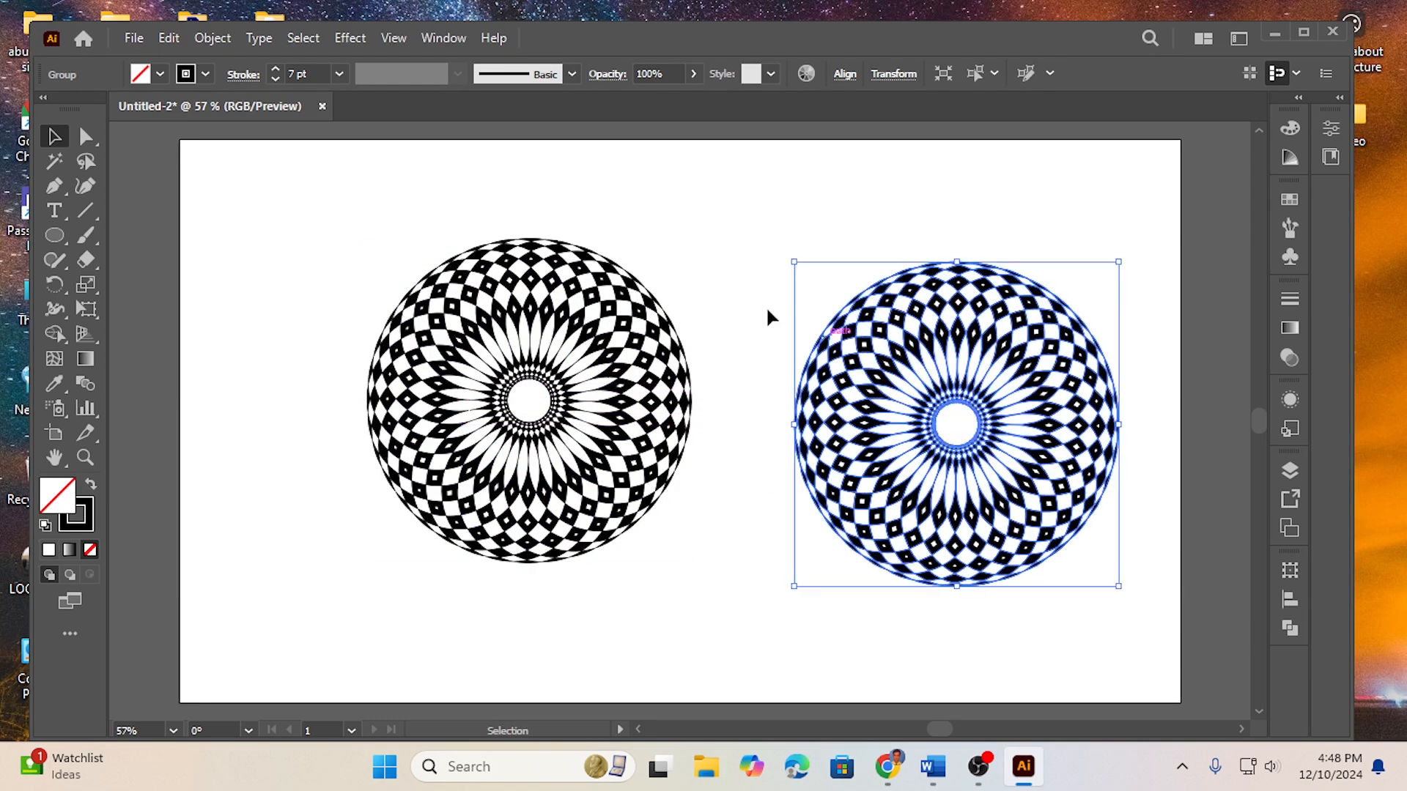
{"action": "left_click", "coordinate": [206, 76]}
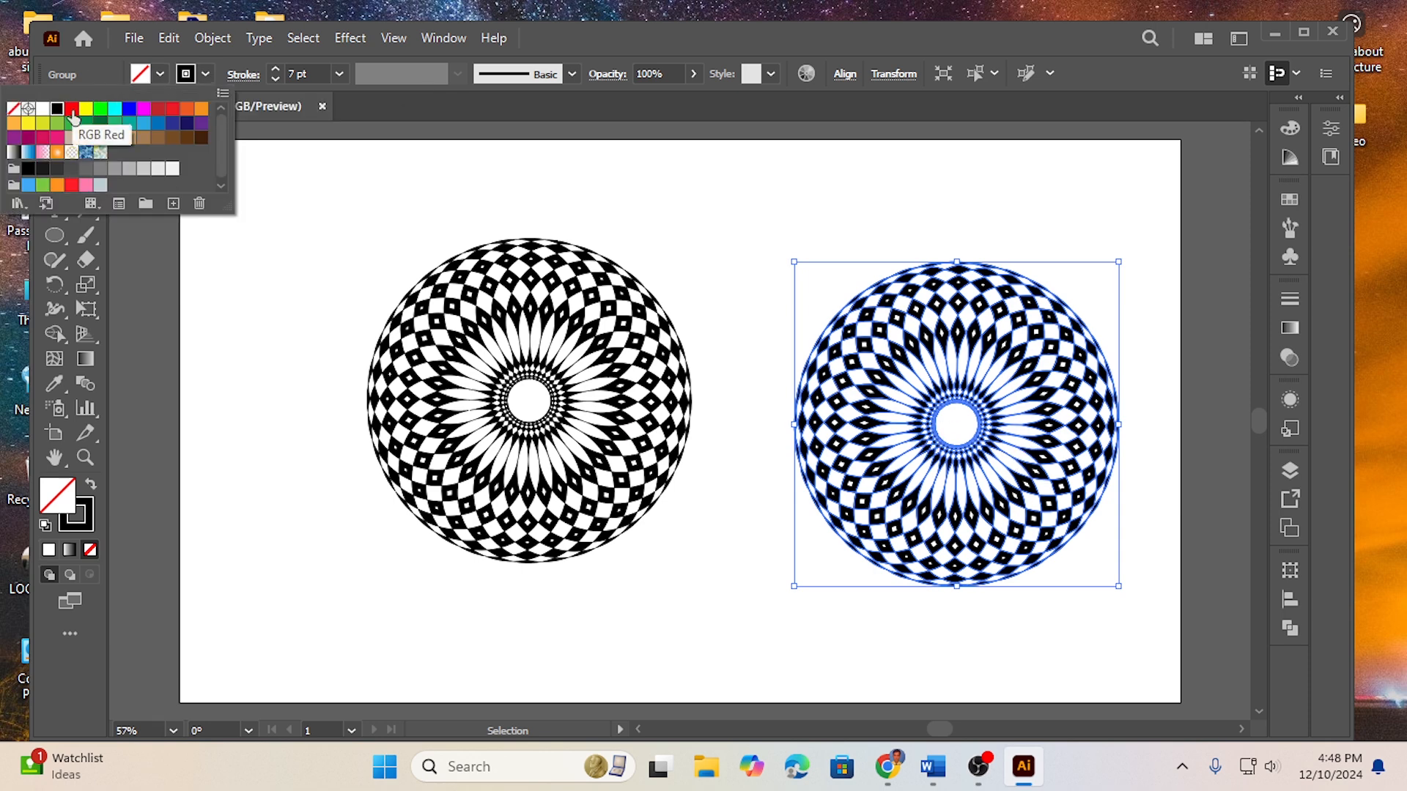
{"action": "left_click", "coordinate": [73, 117]}
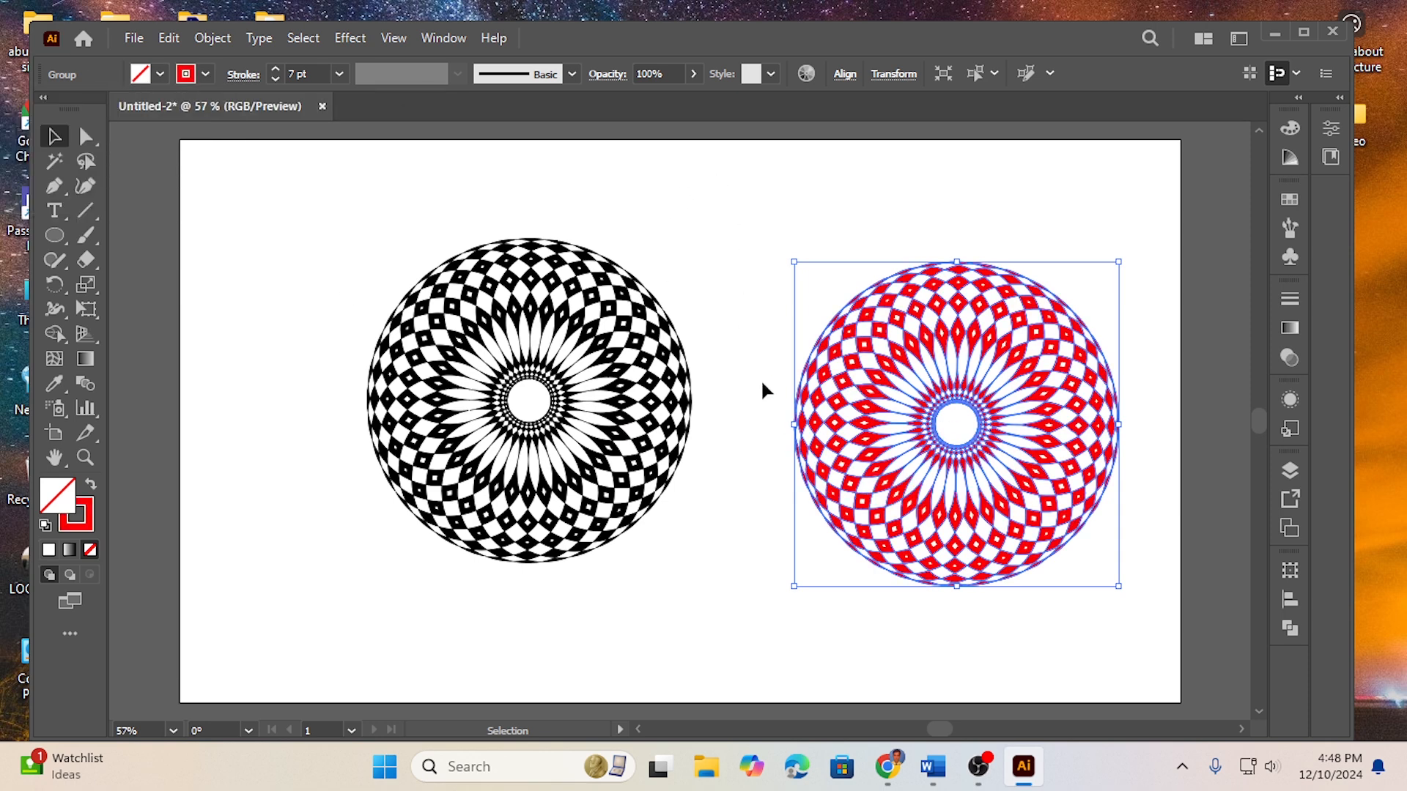
Move the black checkered ornament into the upper-left area of the artboard, leaving open space beside it.
{"action": "left_click", "coordinate": [740, 362]}
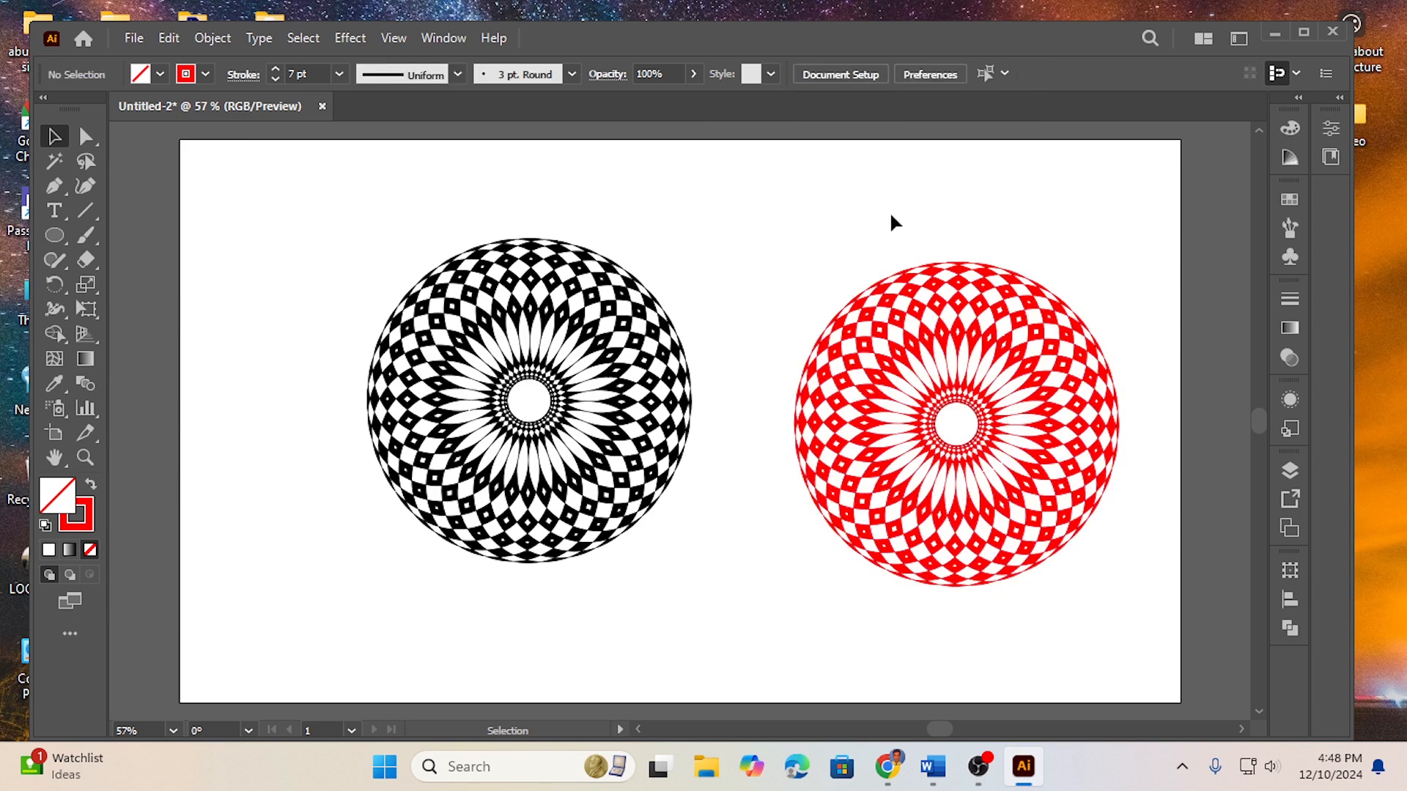
{"action": "left_click_drag", "start_coordinate": [394, 319], "coordinate": [725, 583]}
{"action": "left_click_drag", "start_coordinate": [526, 365], "coordinate": [367, 299]}
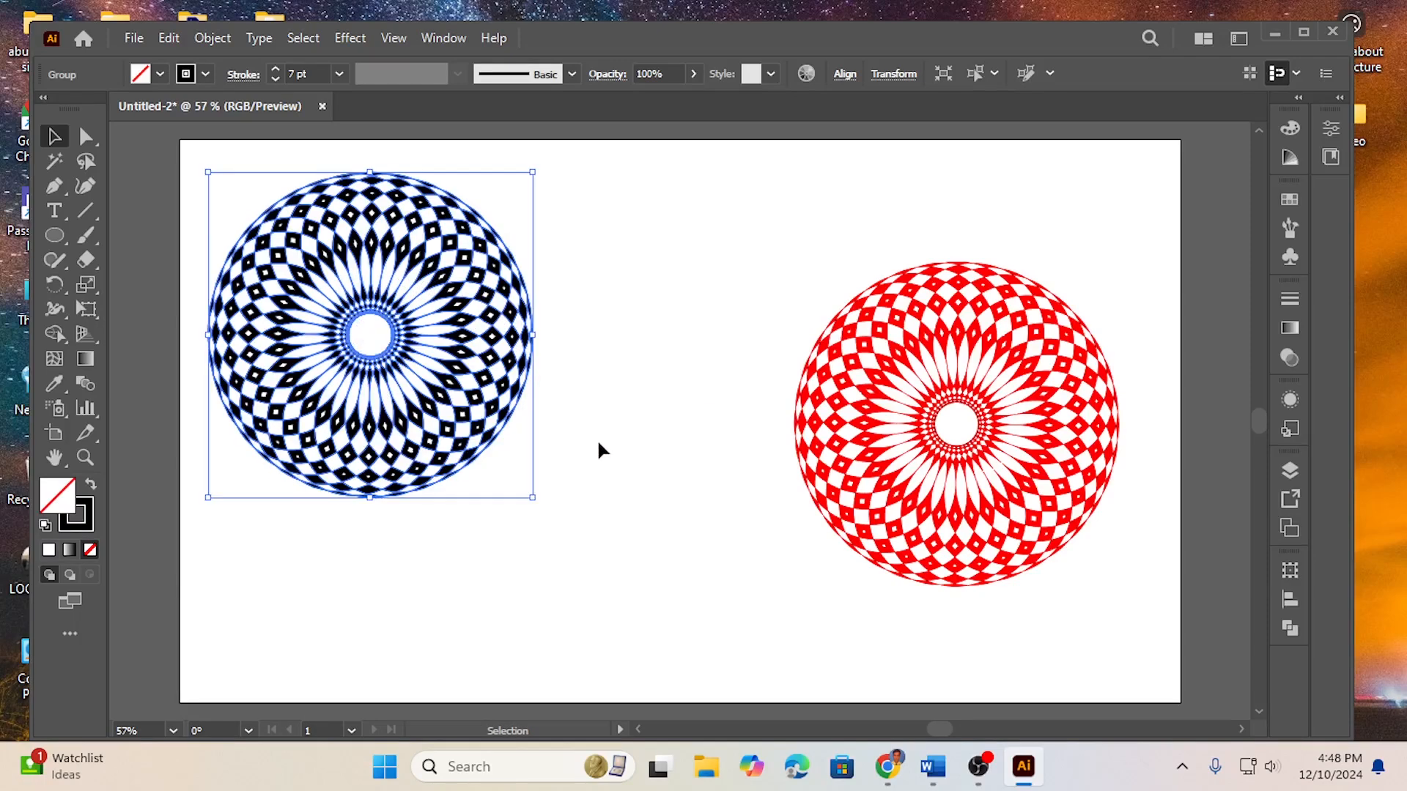
{"action": "left_click", "coordinate": [685, 322]}
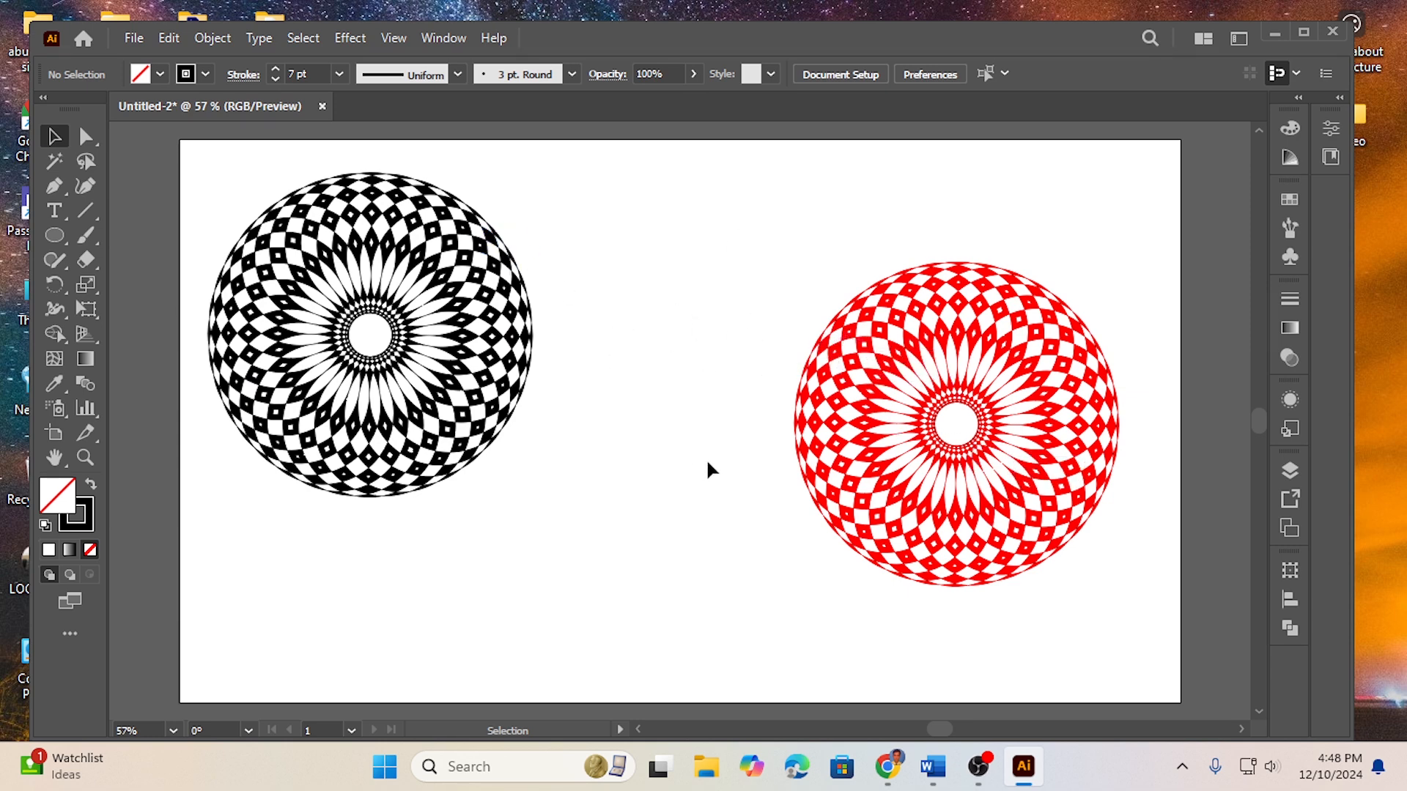
Duplicate the red ornament into the lower middle of the artboard and set the copy's stroke color to pure blue.
{"action": "key", "text": "alt"}
{"action": "left_click_drag", "start_coordinate": [925, 396], "coordinate": [607, 515]}
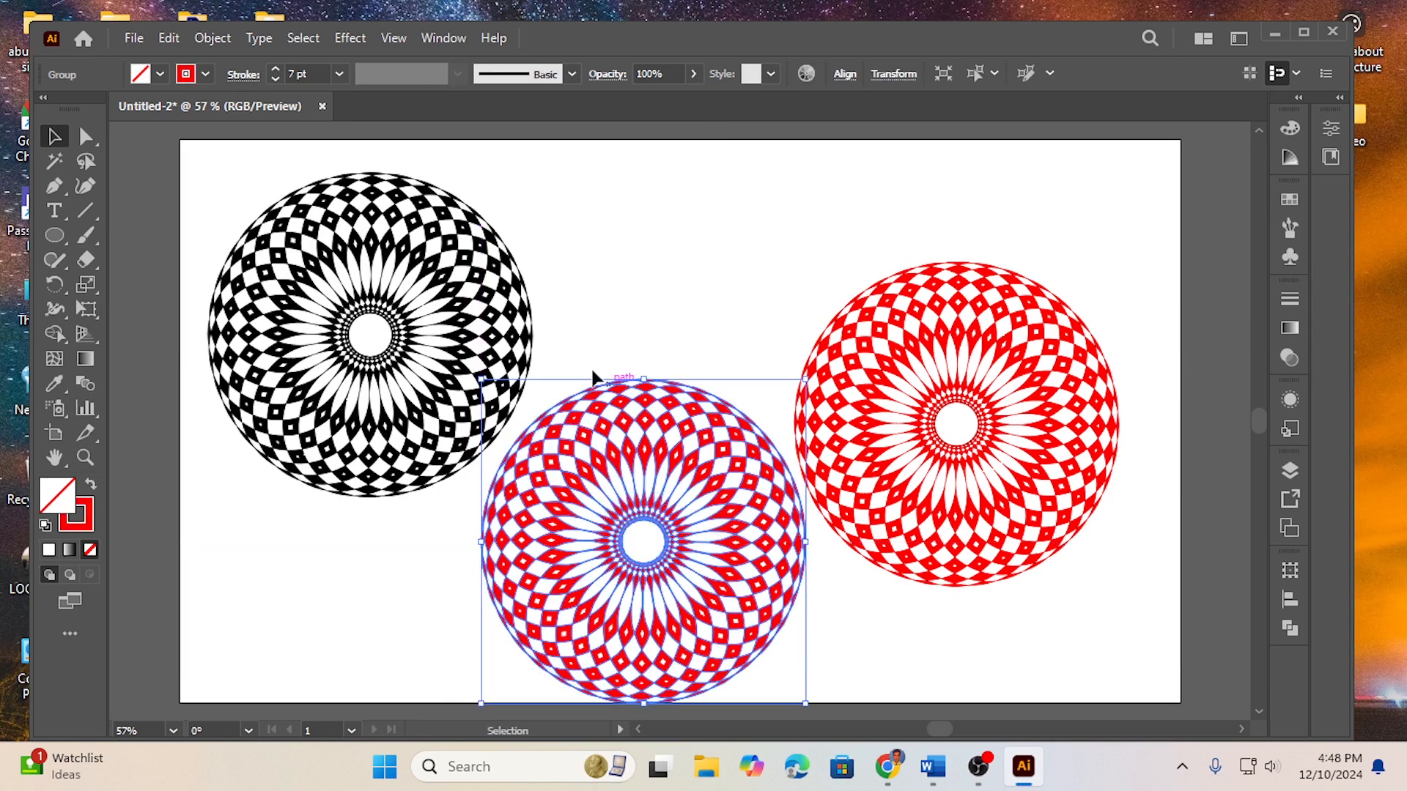
{"action": "left_click", "coordinate": [204, 73]}
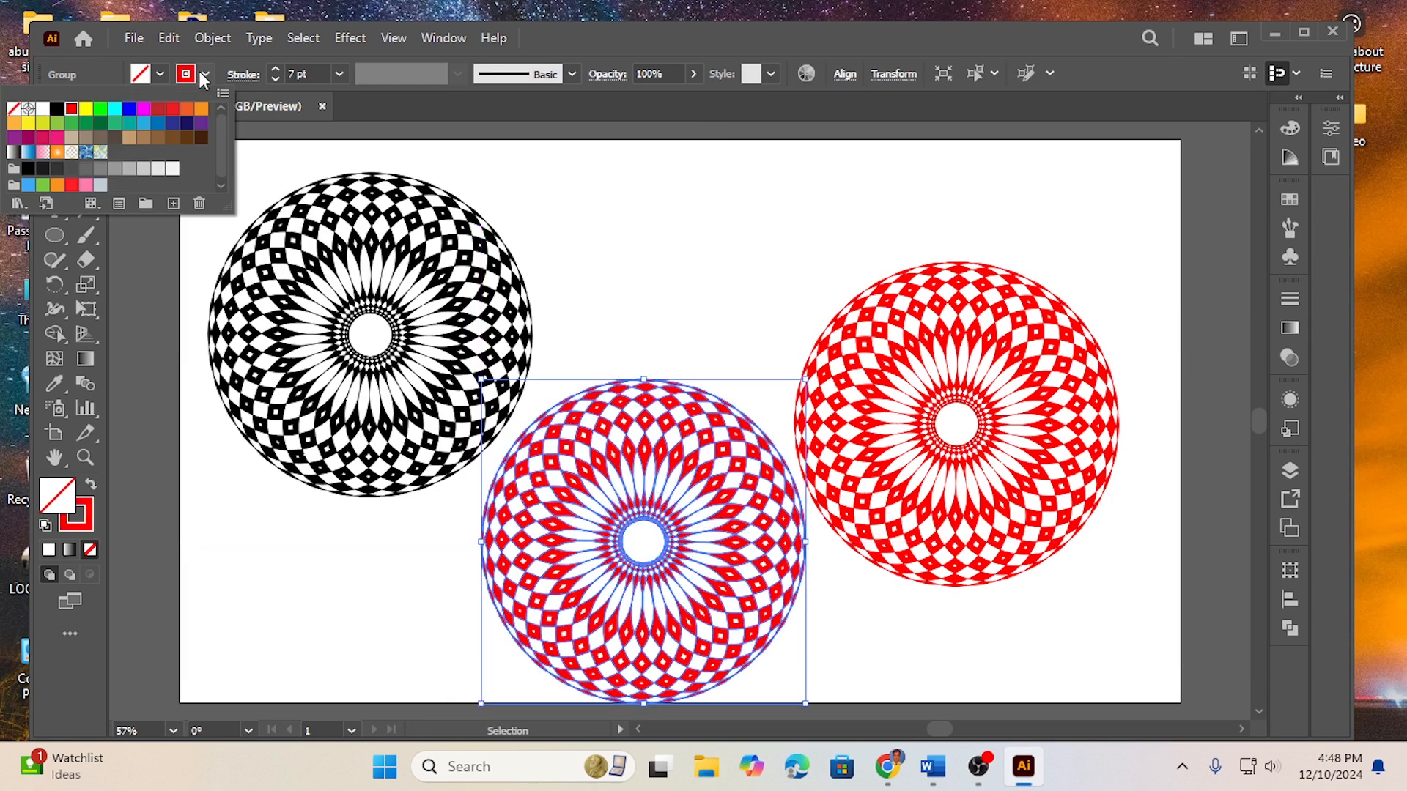
{"action": "left_click", "coordinate": [100, 109]}
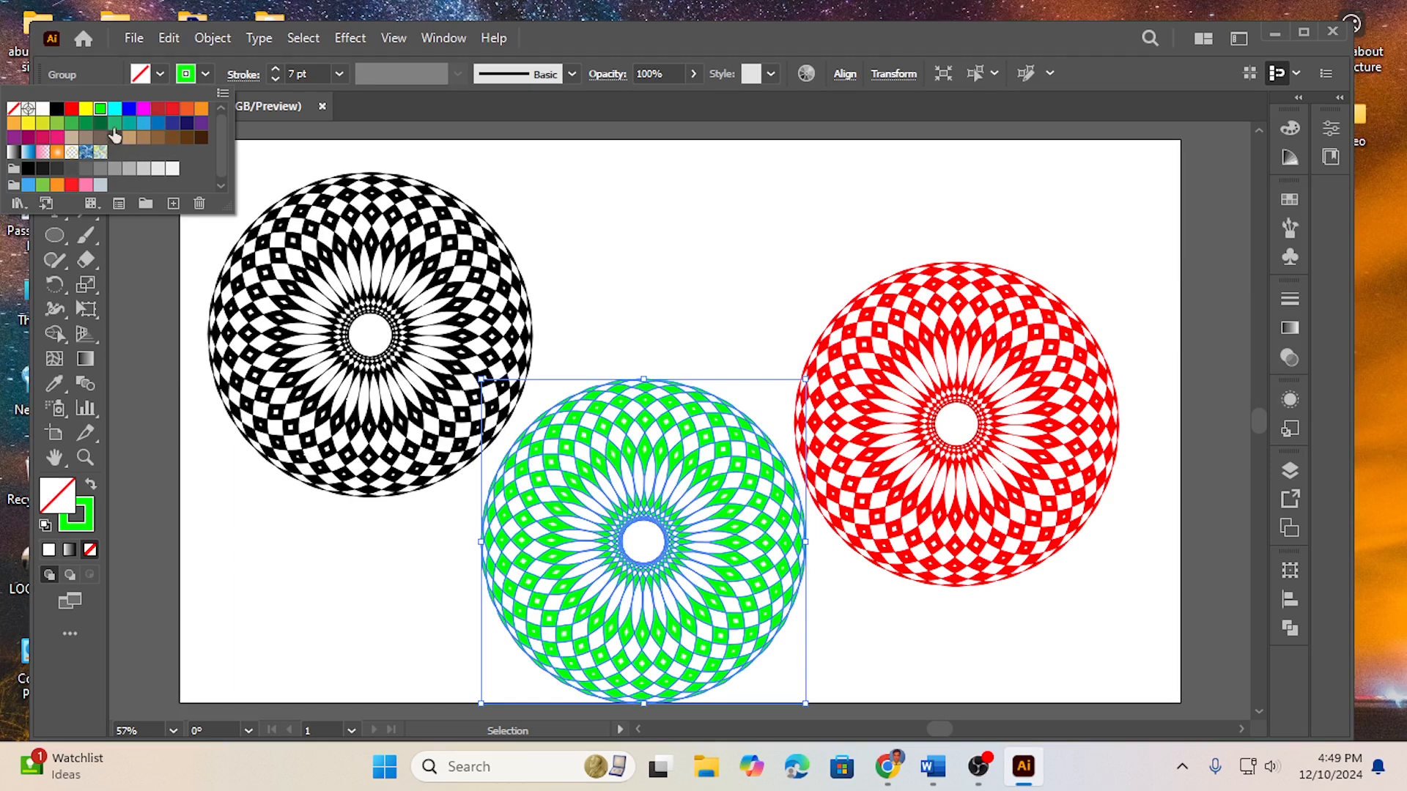
{"action": "left_click", "coordinate": [129, 109]}
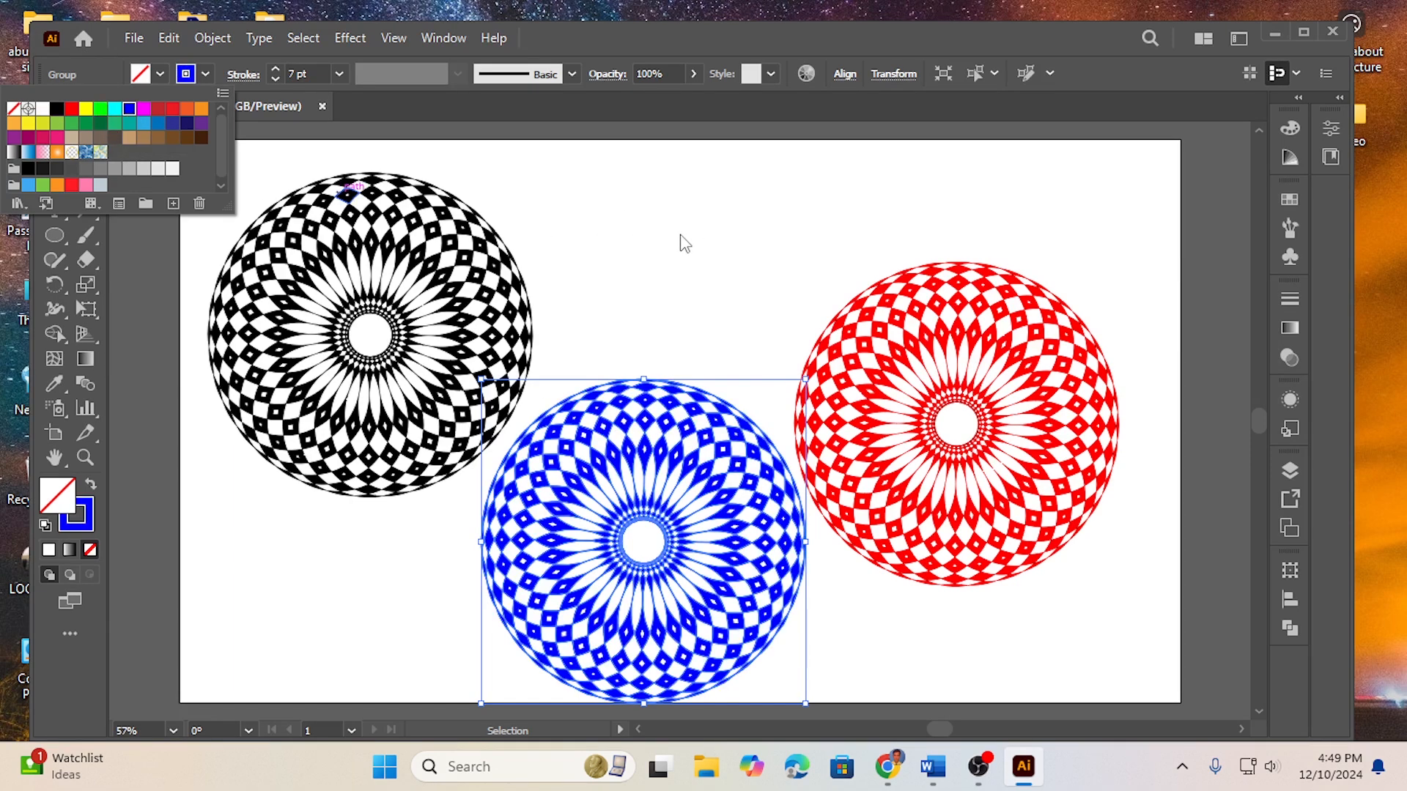
{"action": "left_click", "coordinate": [658, 239]}
{"action": "left_click", "coordinate": [656, 236]}
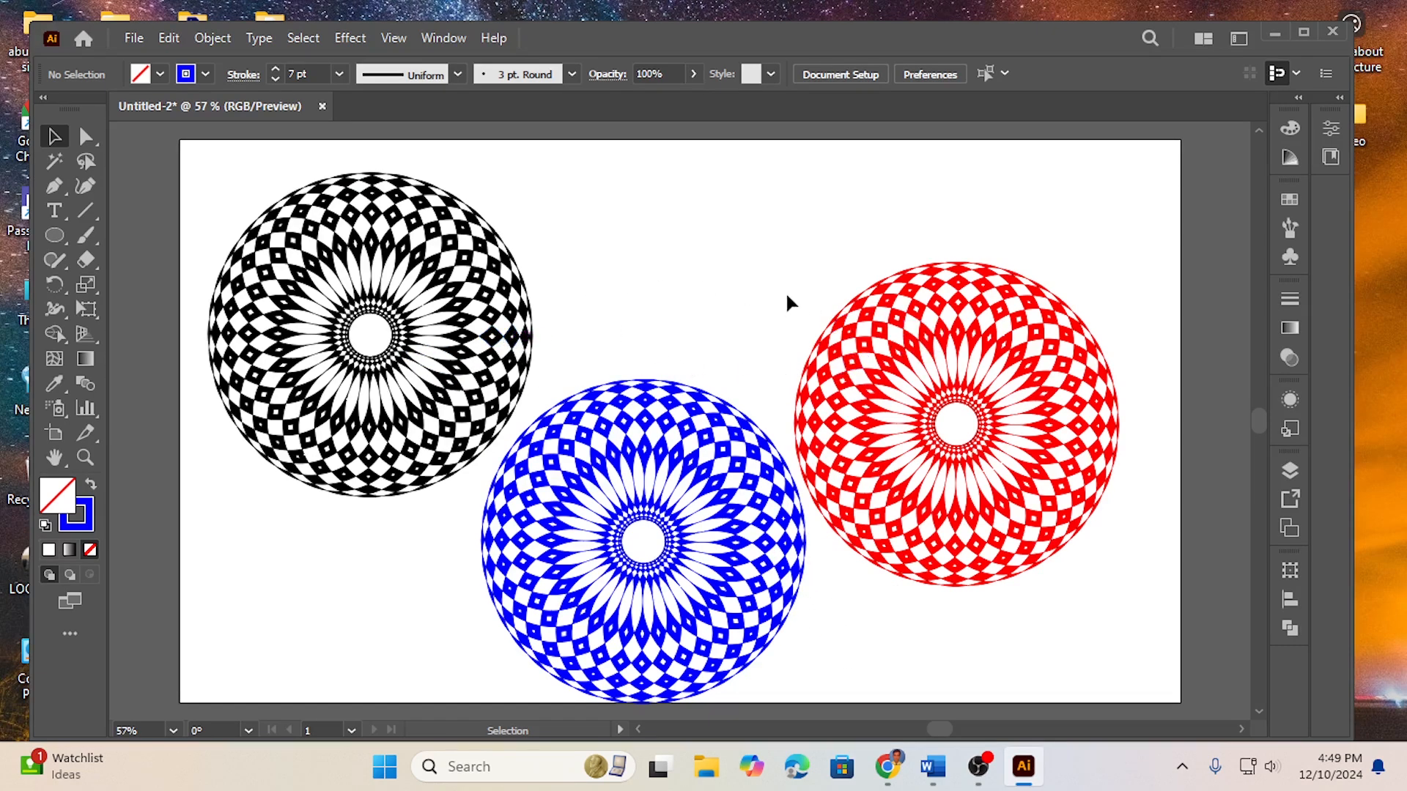
Move the red ornament to the artboard's upper-right corner and center the blue one in the gap between the black and red ornaments.
{"action": "left_click", "coordinate": [1000, 406]}
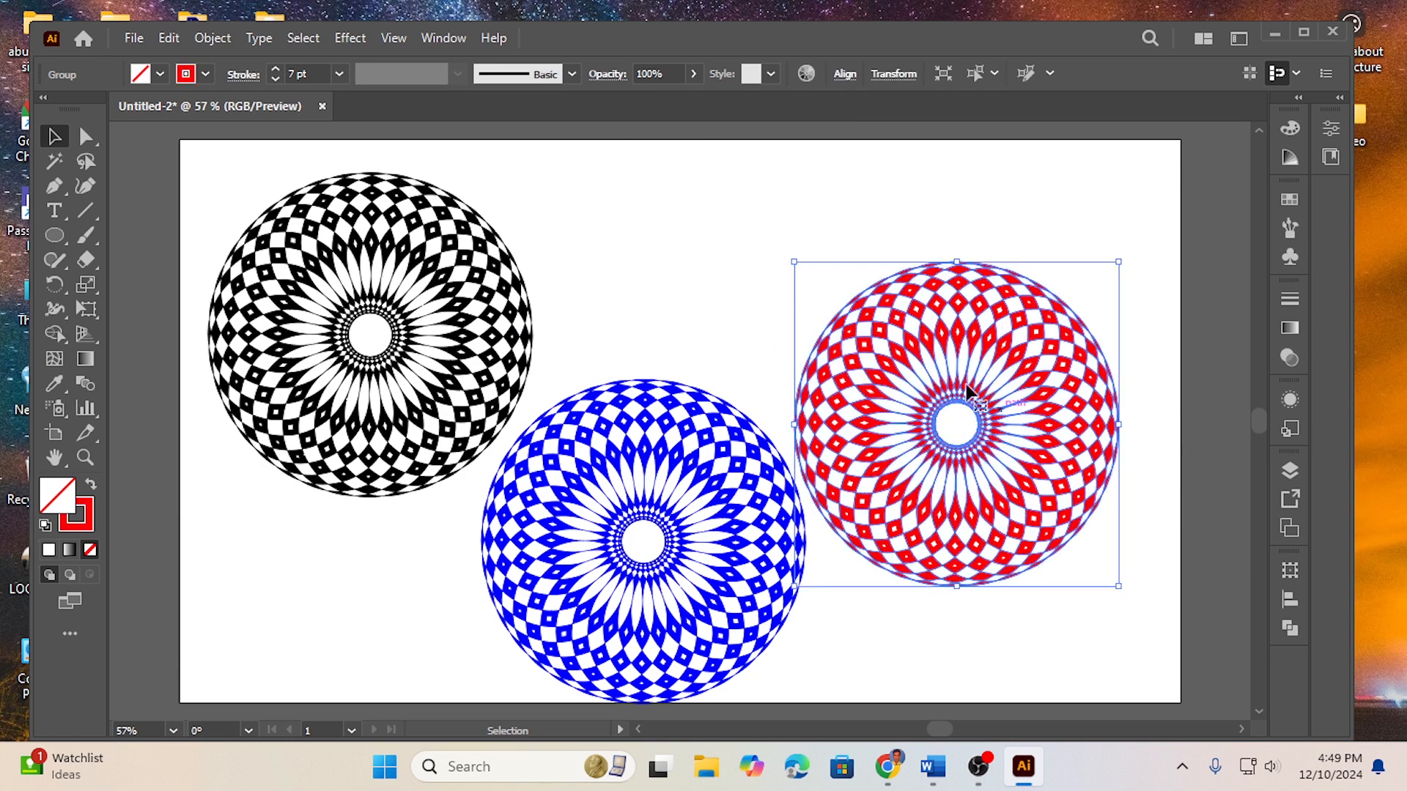
{"action": "left_click_drag", "start_coordinate": [957, 388], "coordinate": [1002, 278]}
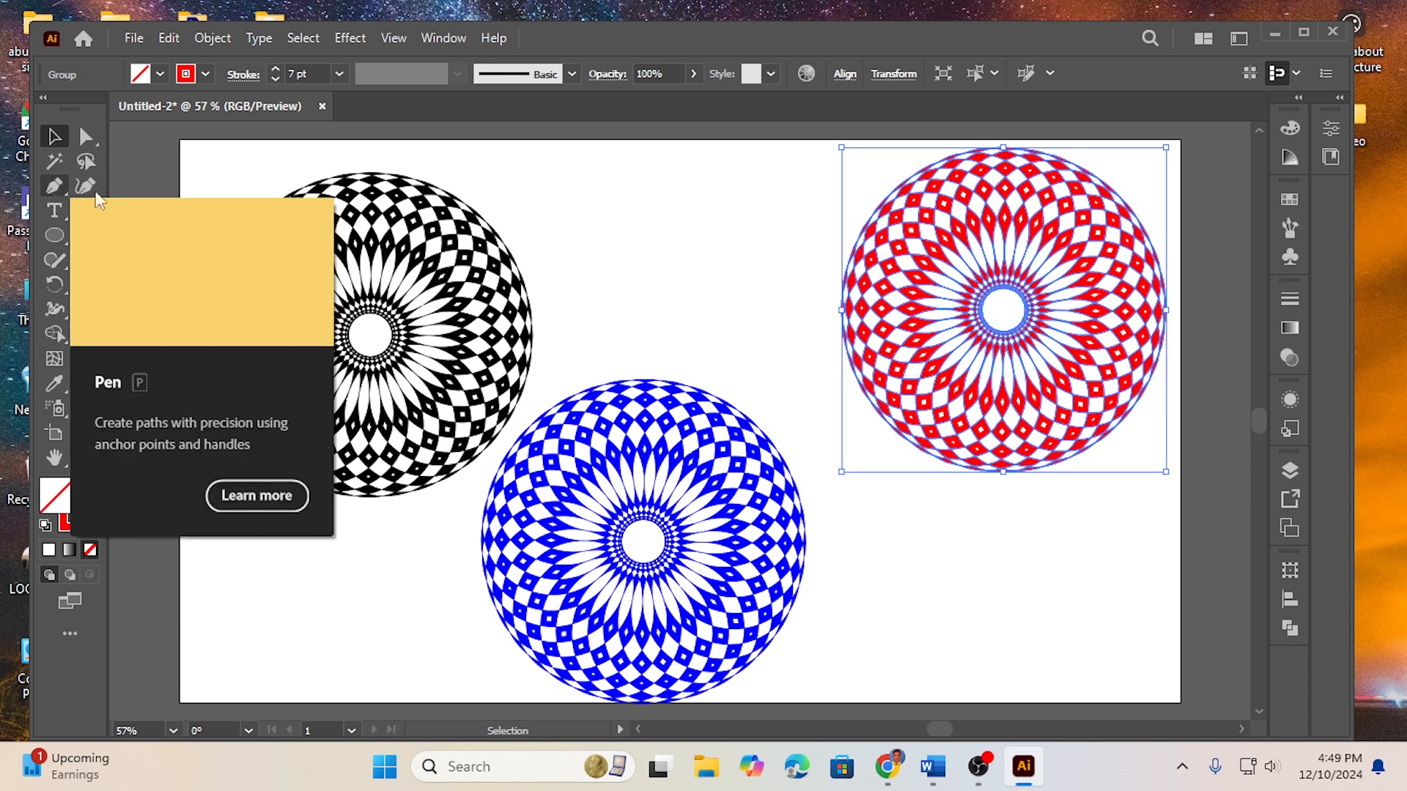
{"action": "left_click", "coordinate": [631, 278]}
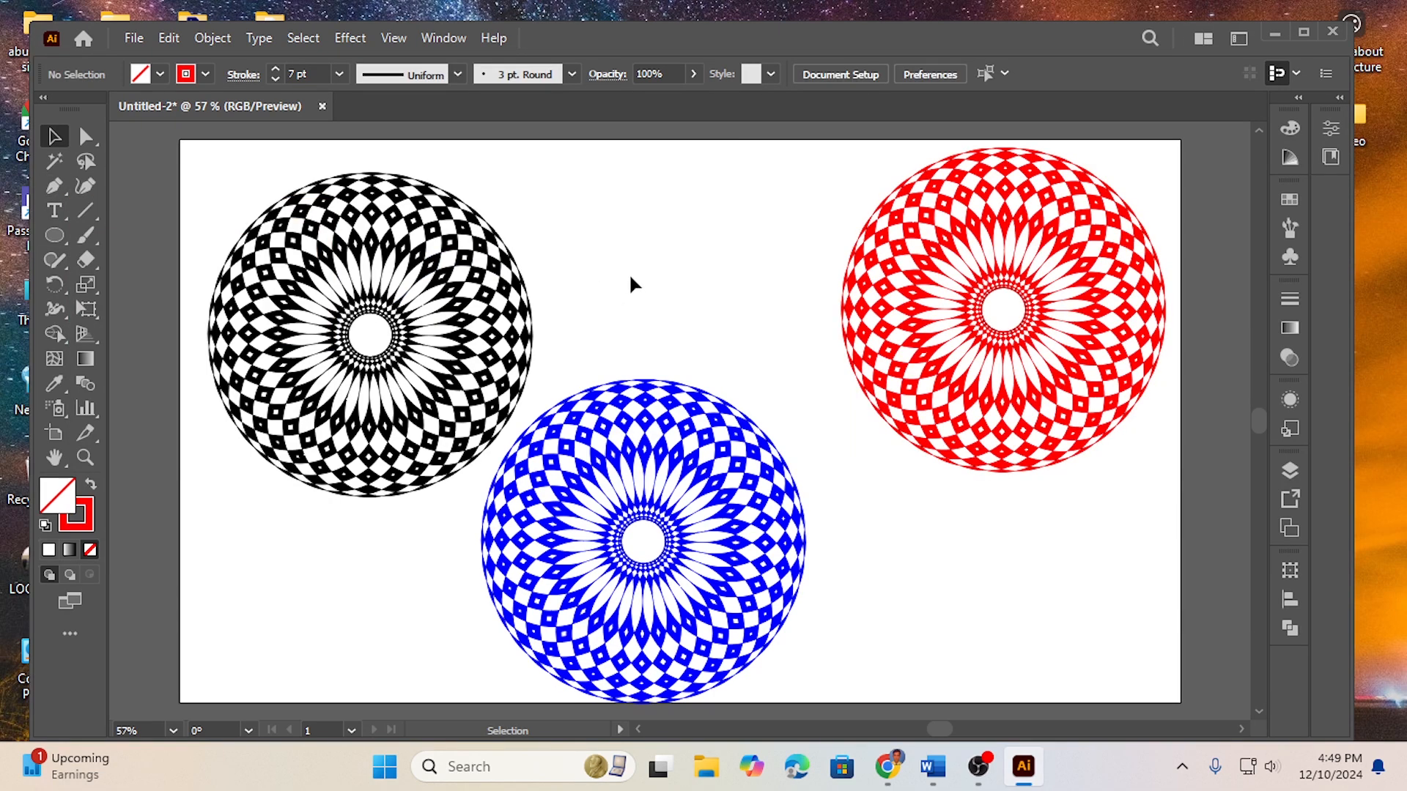
{"action": "left_click", "coordinate": [666, 507]}
{"action": "left_click_drag", "start_coordinate": [666, 507], "coordinate": [724, 438]}
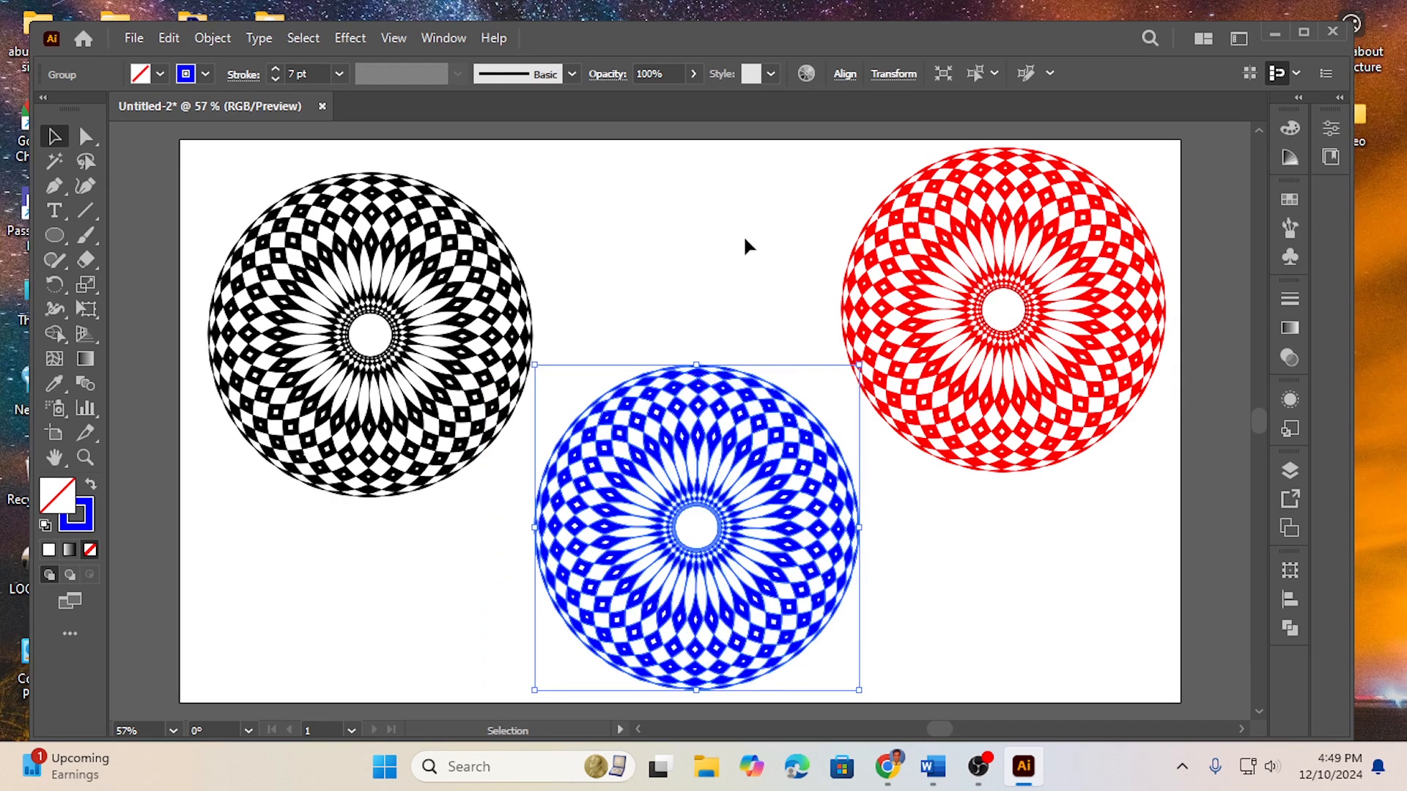